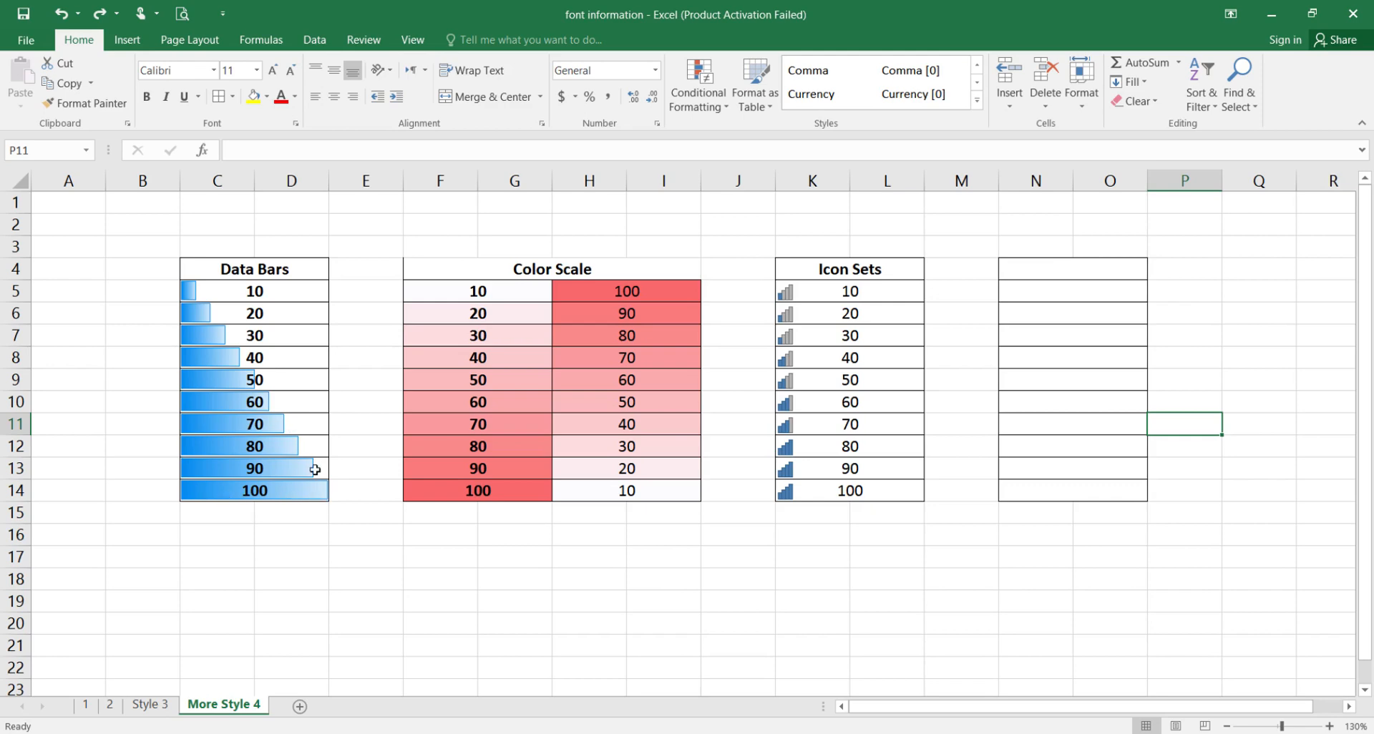
- Preview the gradient and solid fill data bar presets on the values in the Data Bars column
click(281, 296)
drag(281, 297, 270, 490)
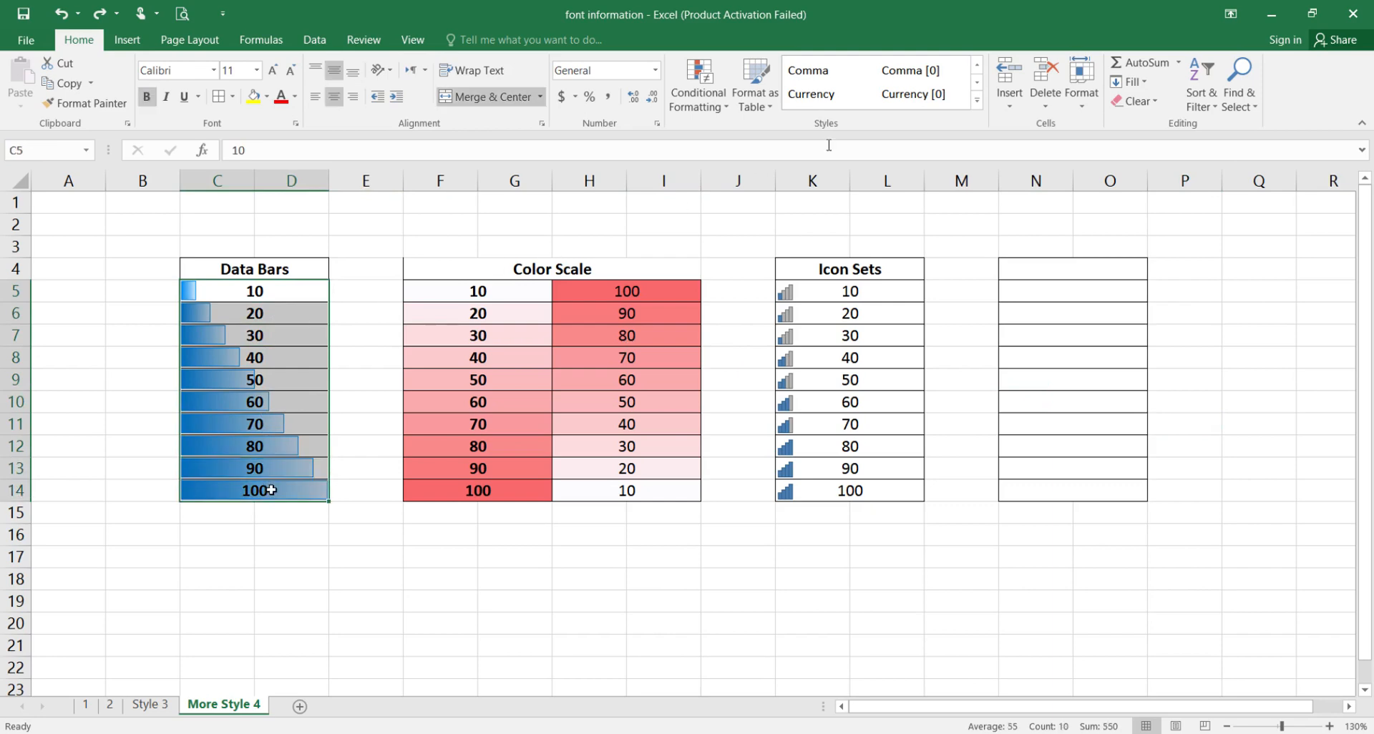
click(698, 84)
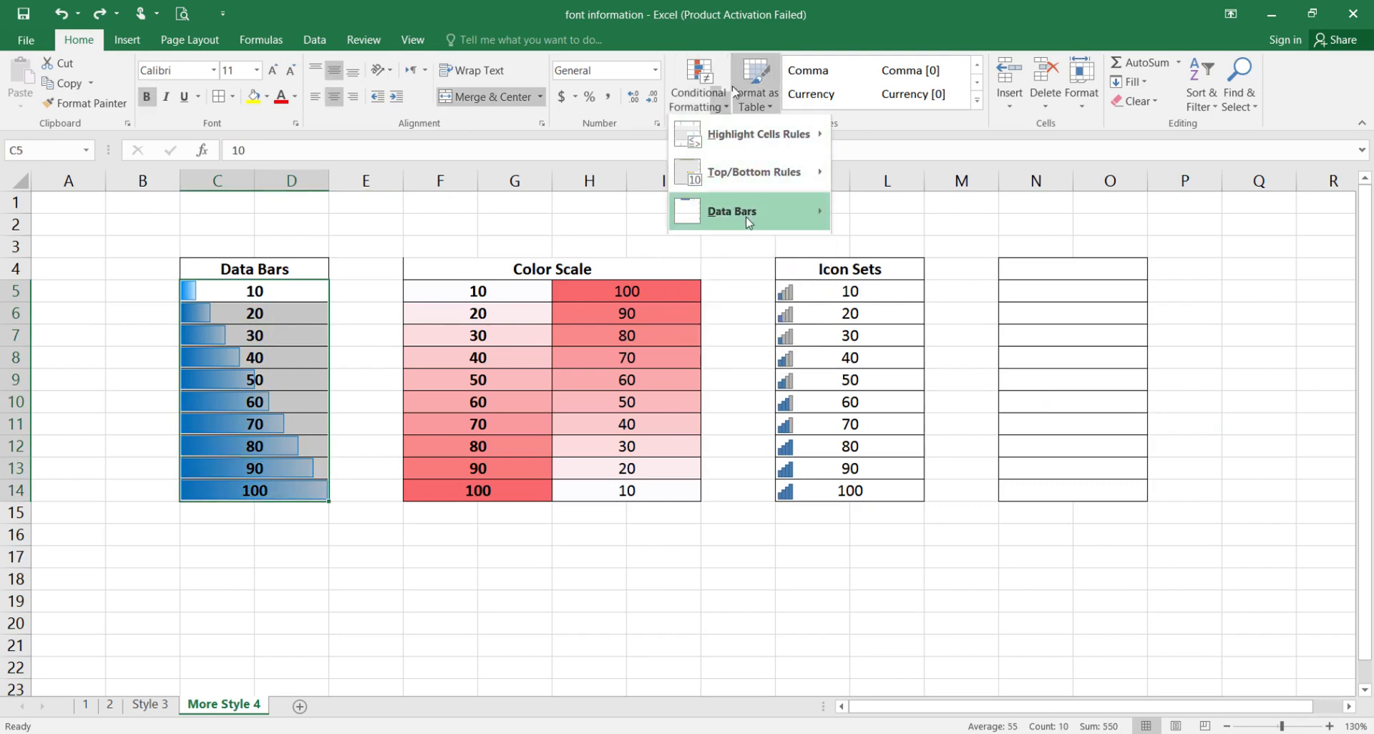
mouse_move(750, 221)
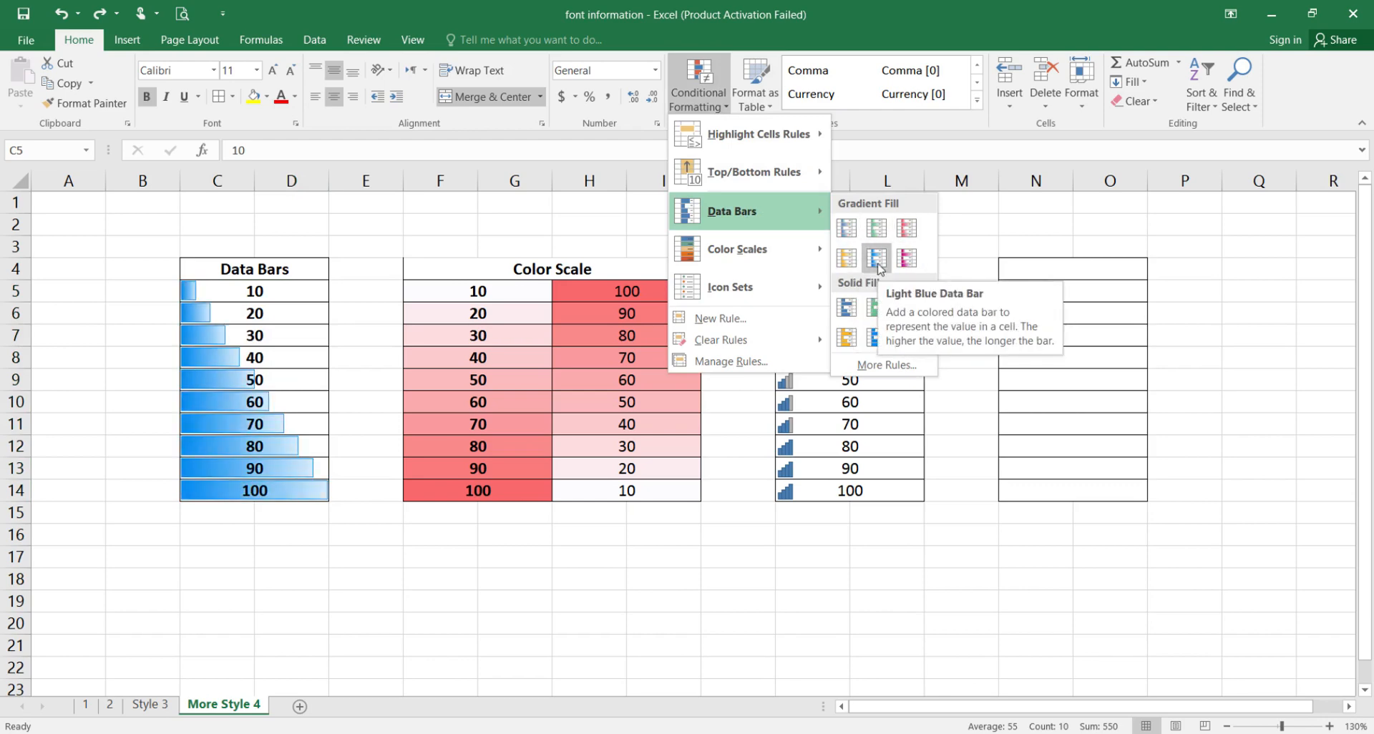
click(847, 229)
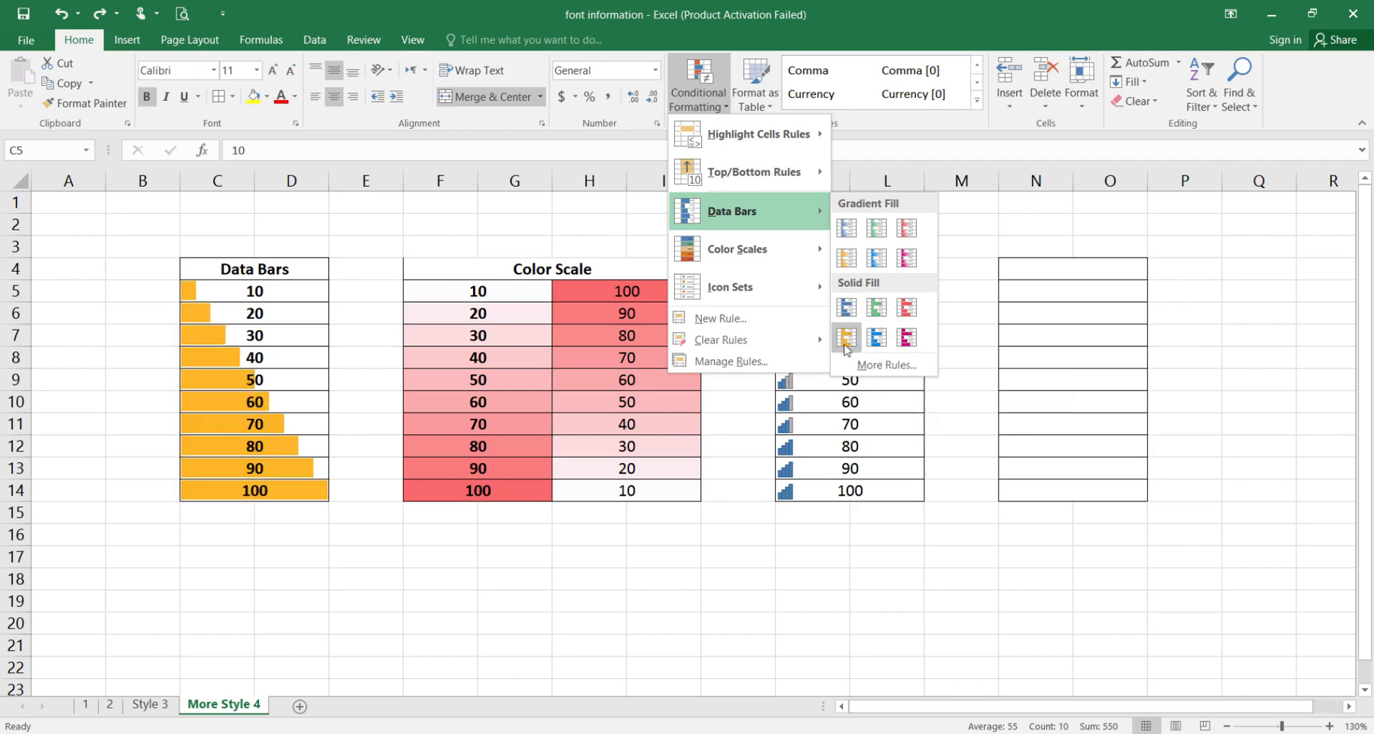
click(345, 305)
click(345, 305)
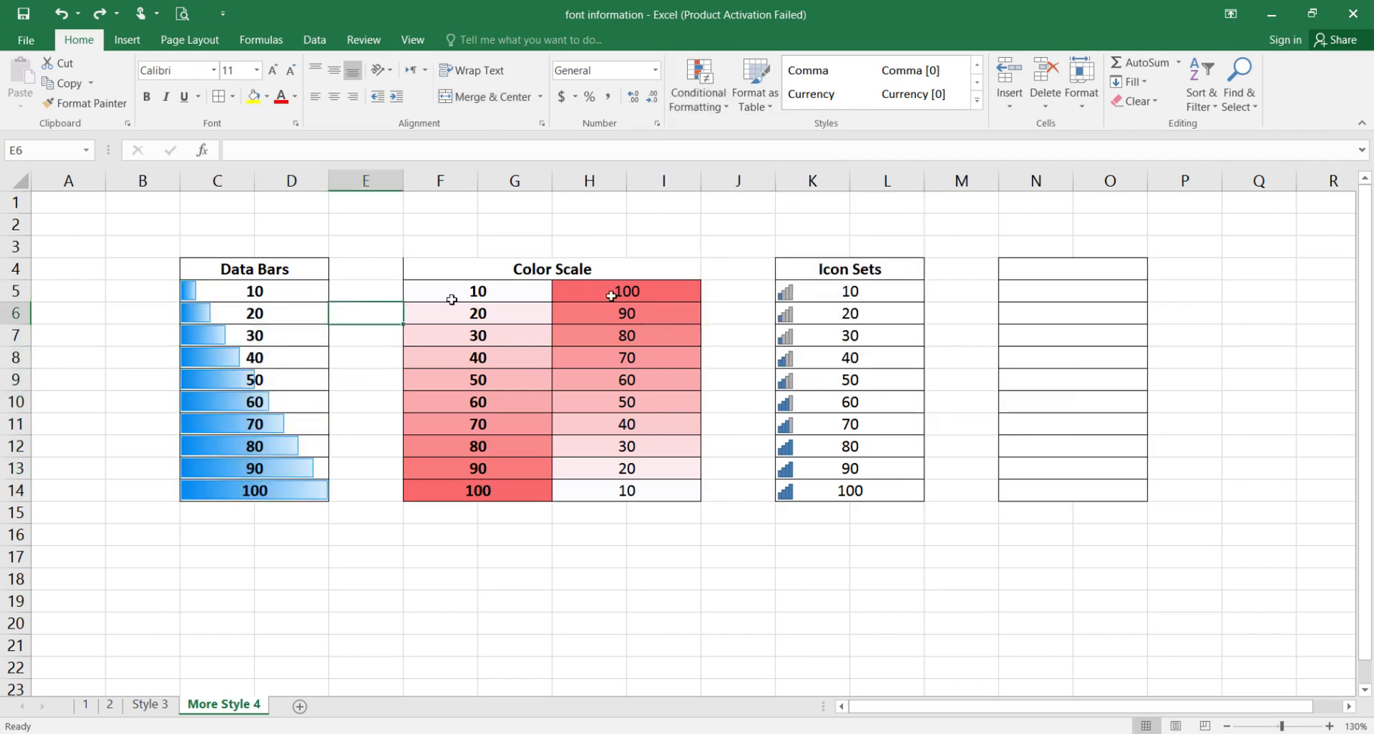
- Apply a custom 2-Color Scale rule with a light green minimum color to the first Color Scale column, F5:G14
drag(452, 299, 521, 487)
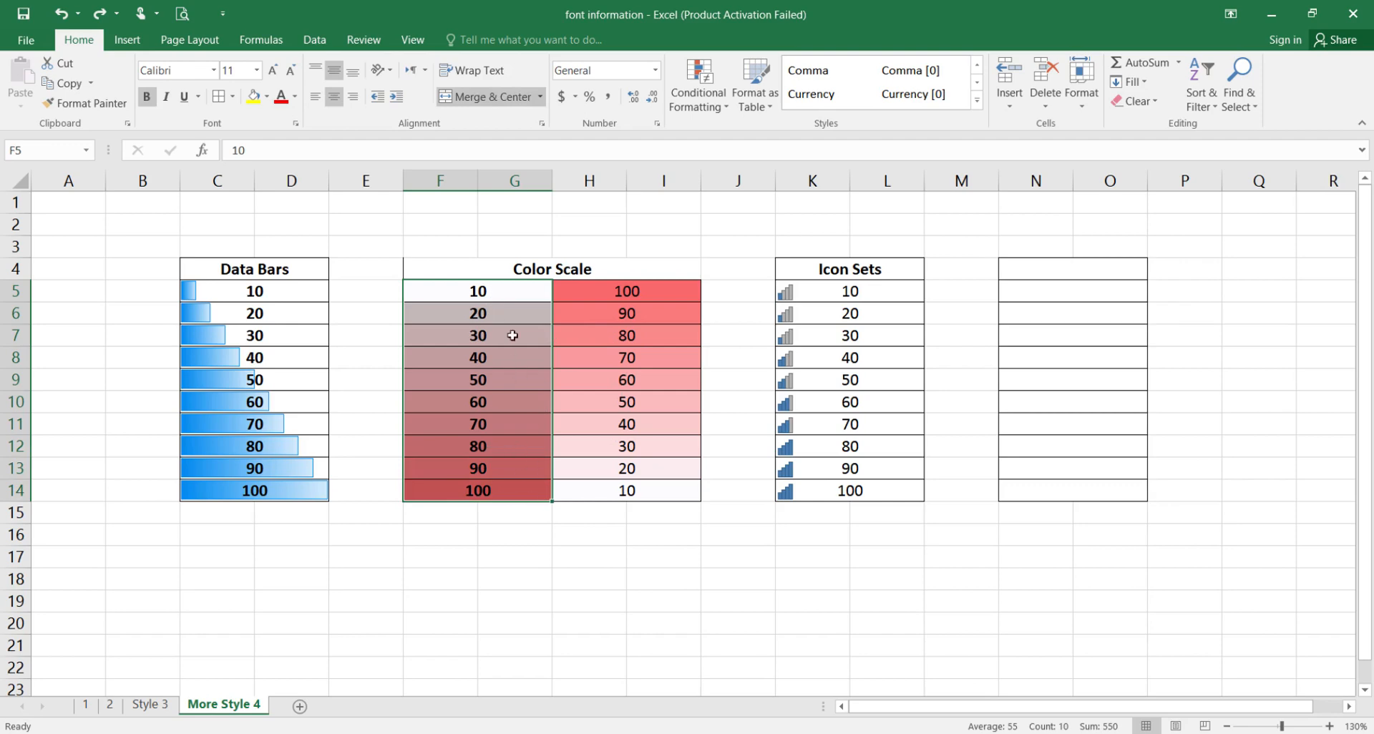
click(698, 84)
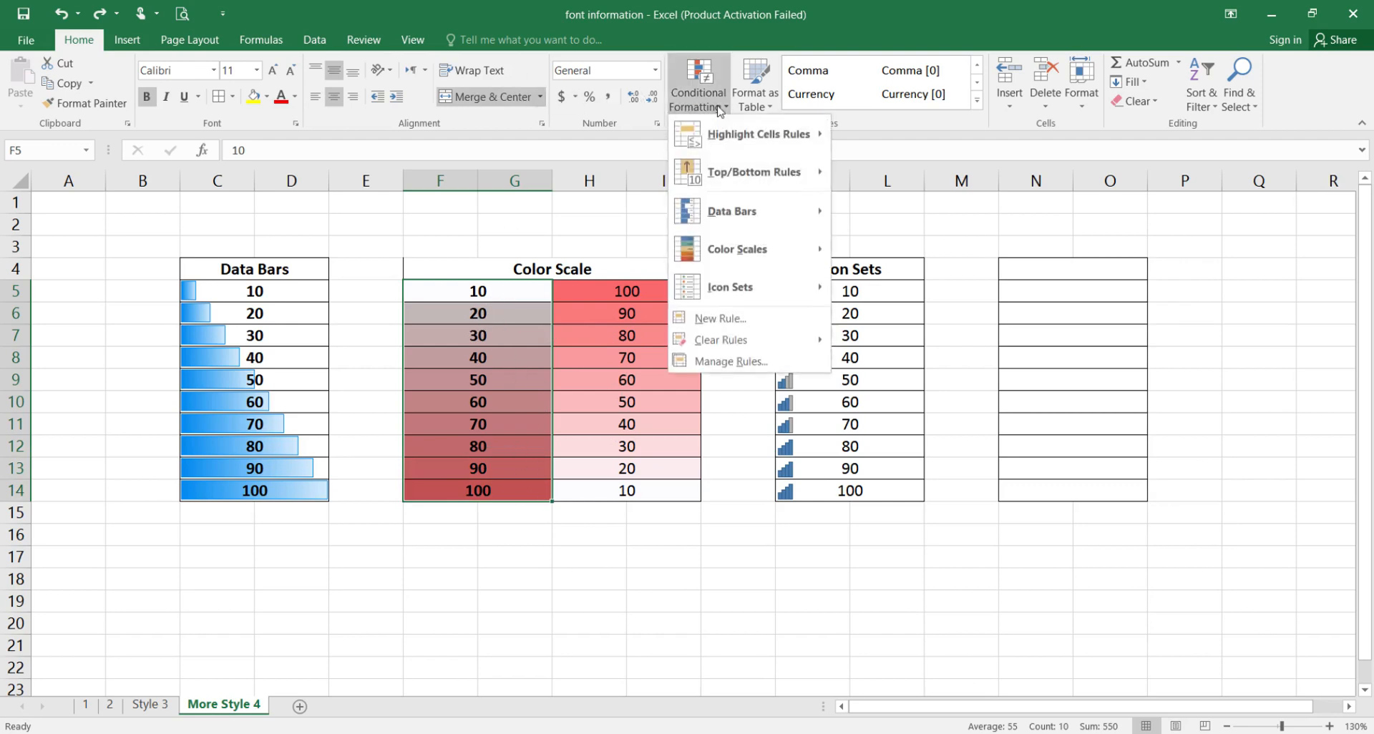
mouse_move(738, 249)
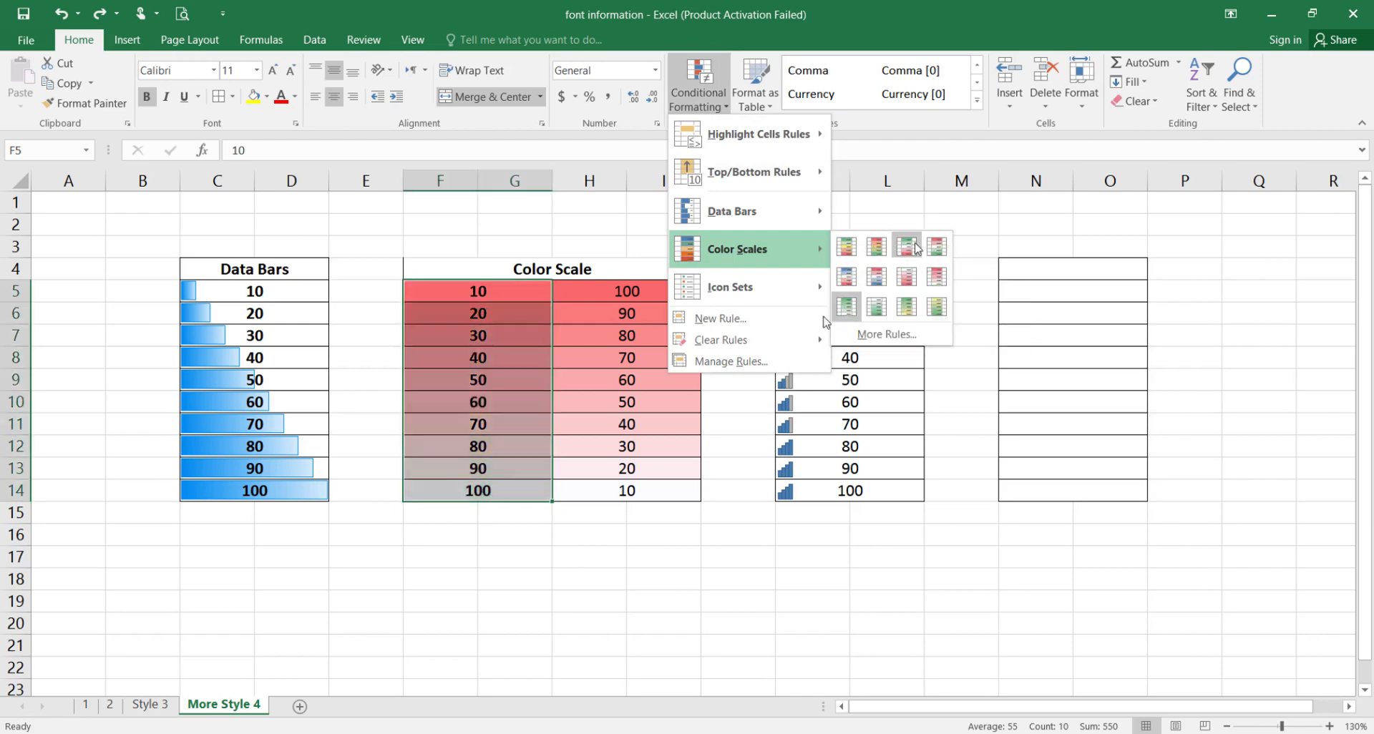
click(882, 335)
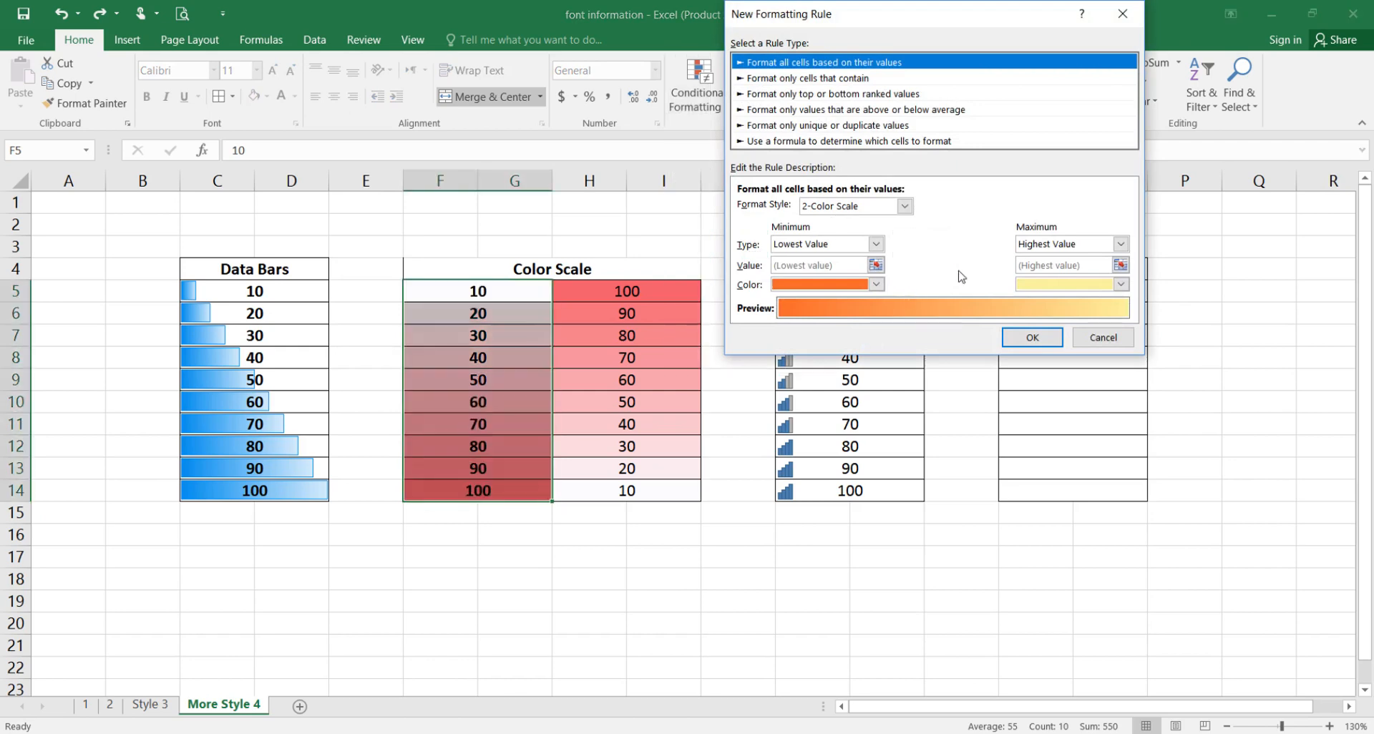
click(877, 285)
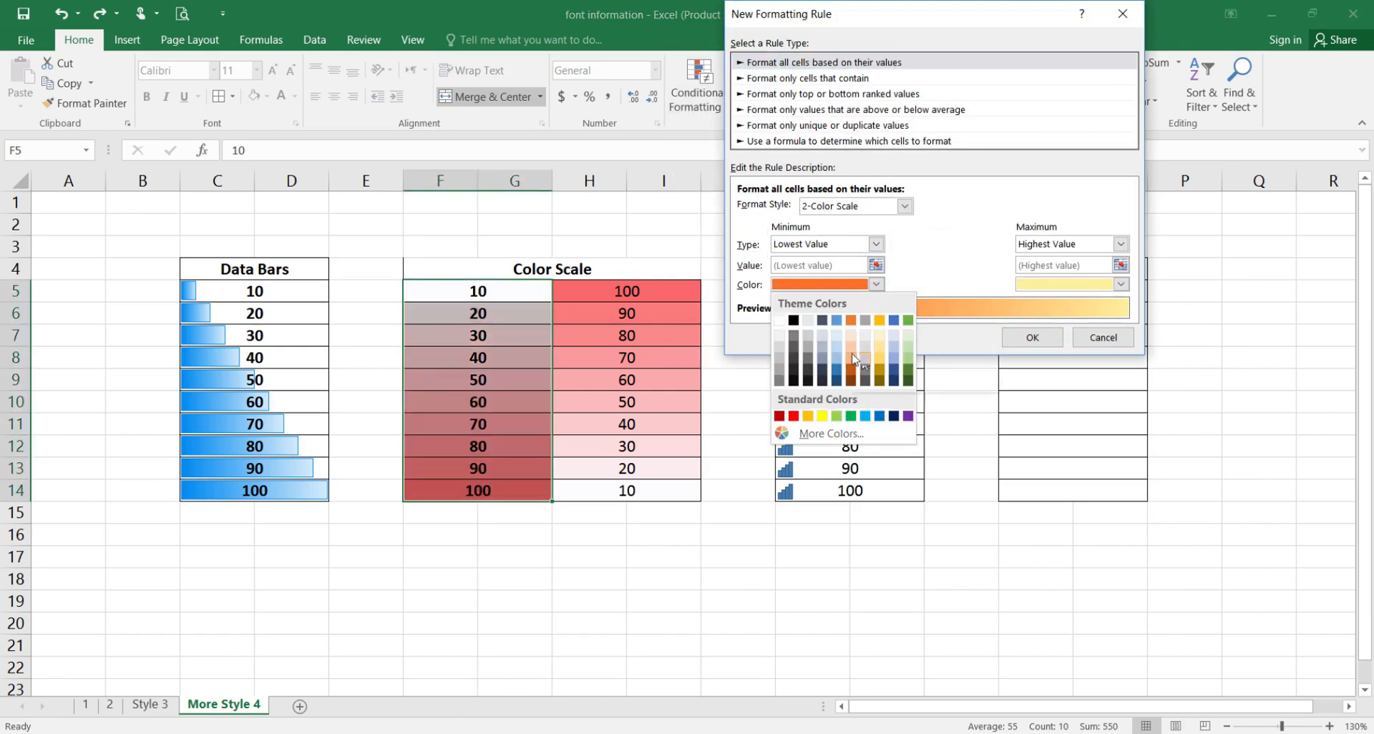
click(837, 357)
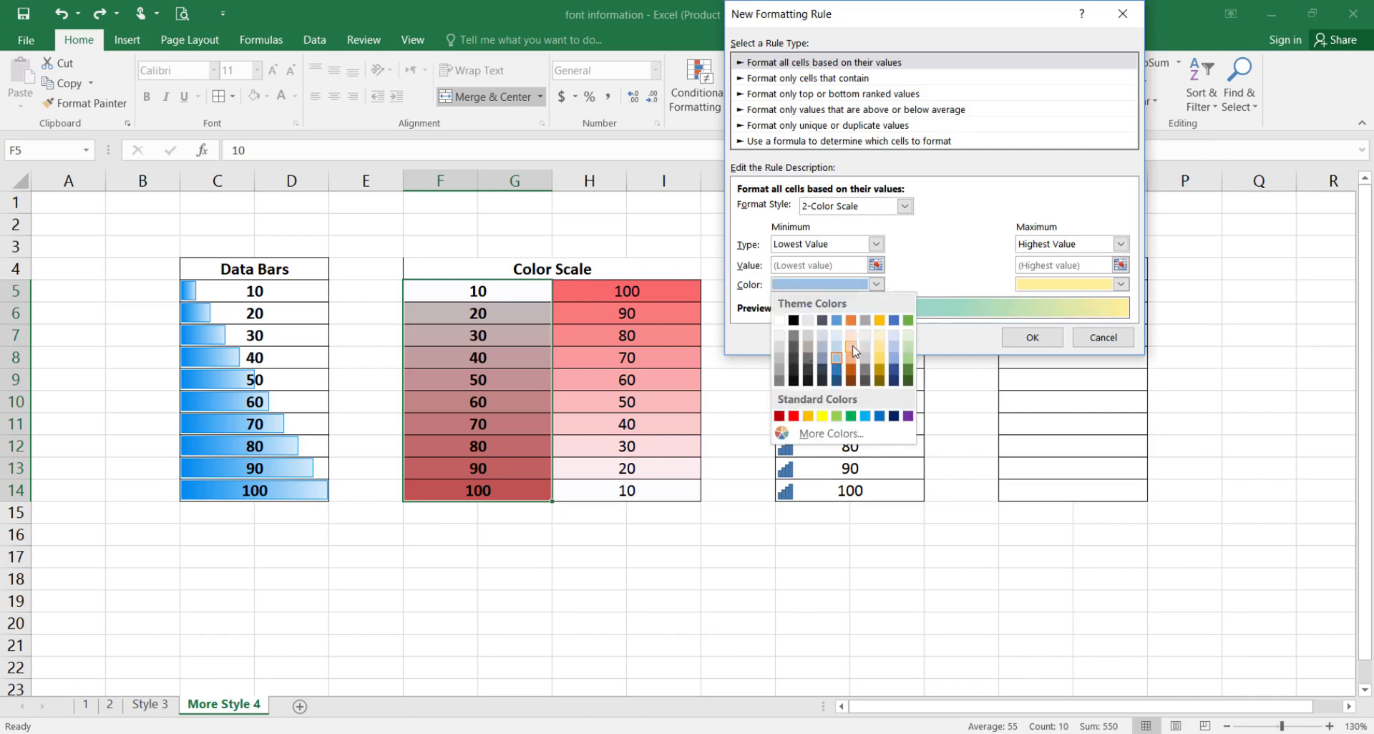
click(881, 341)
click(877, 284)
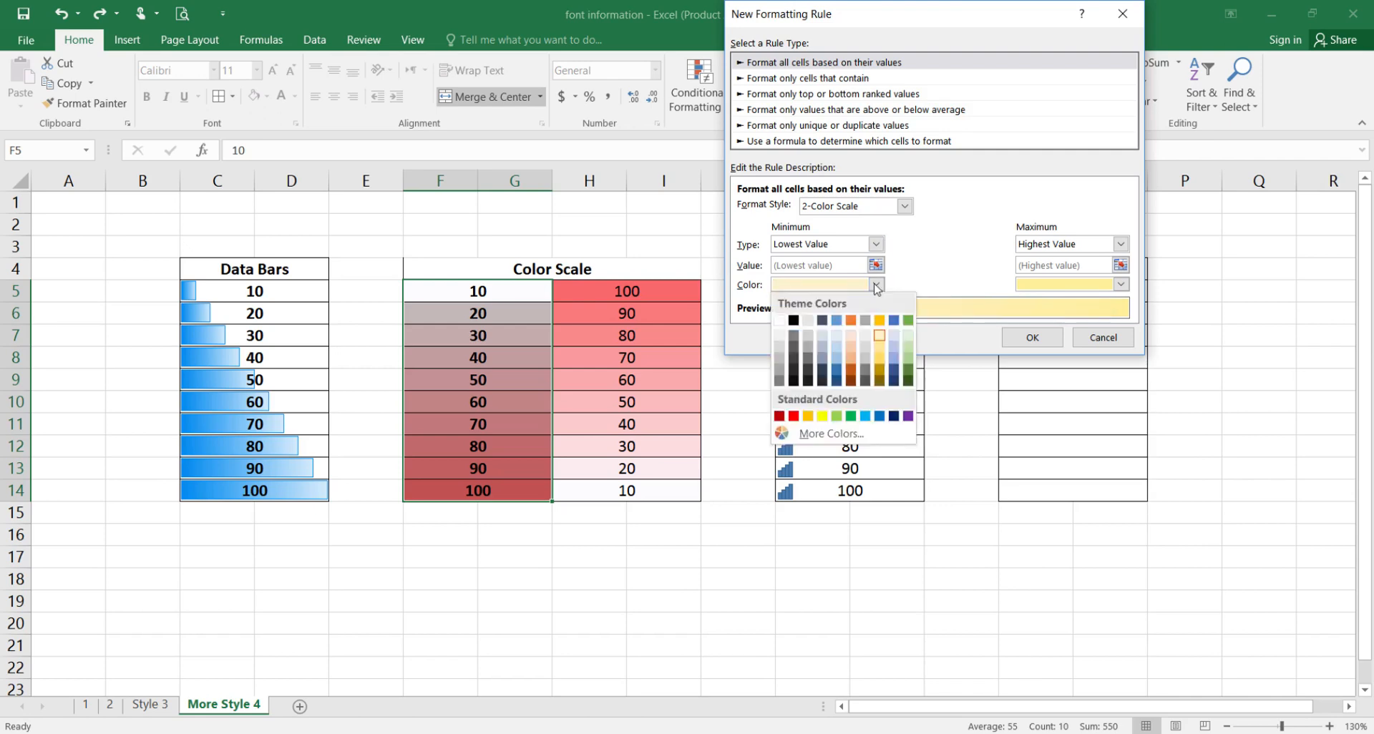
click(880, 341)
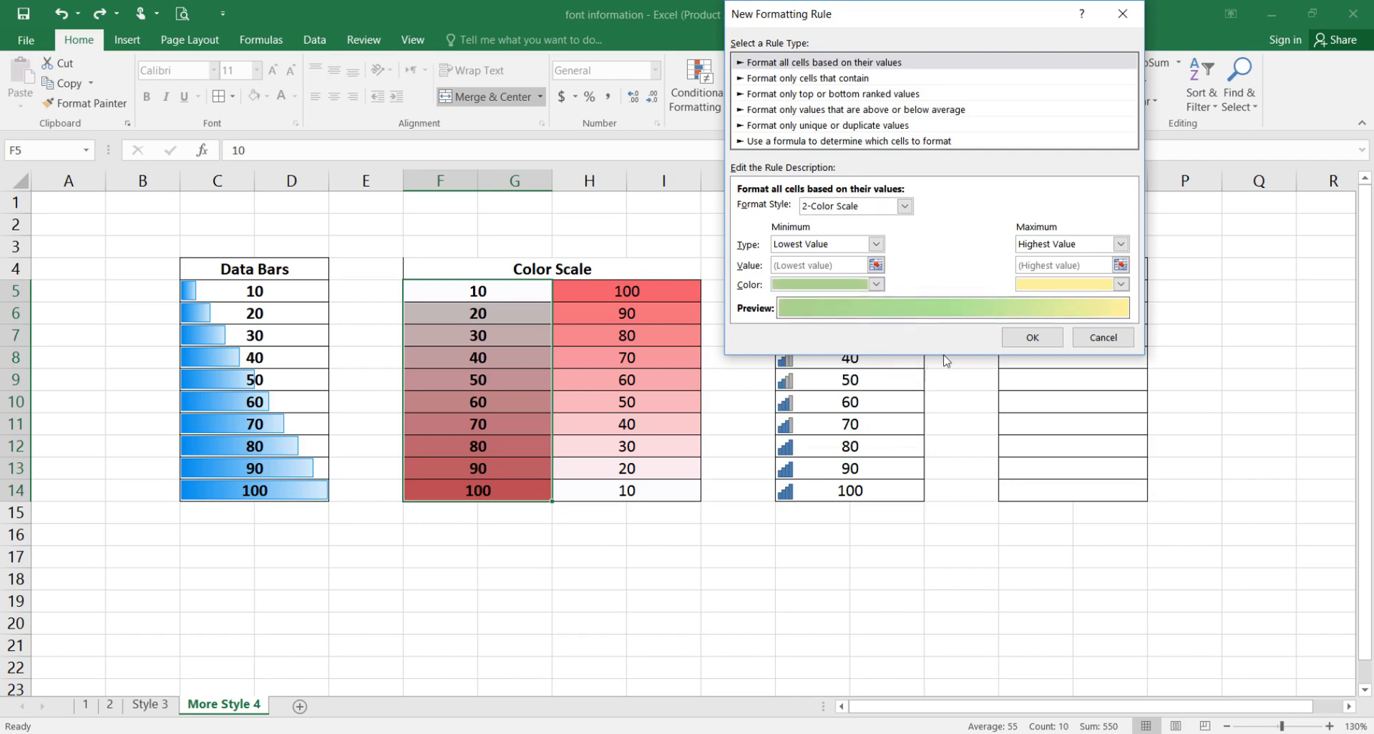
click(1020, 338)
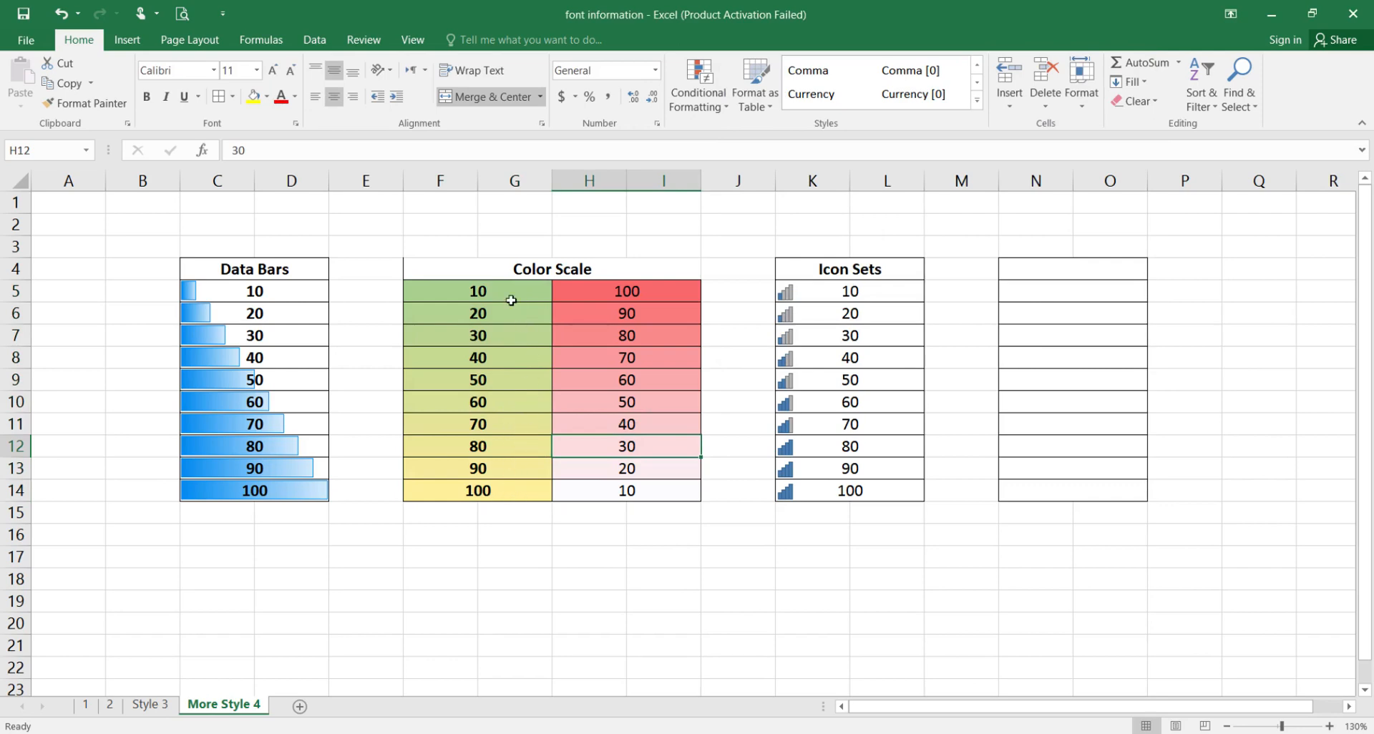
- Undo the custom color scale on the first Color Scale column
key(ctrl+z)
key(ctrl+y)
key(ctrl+z)
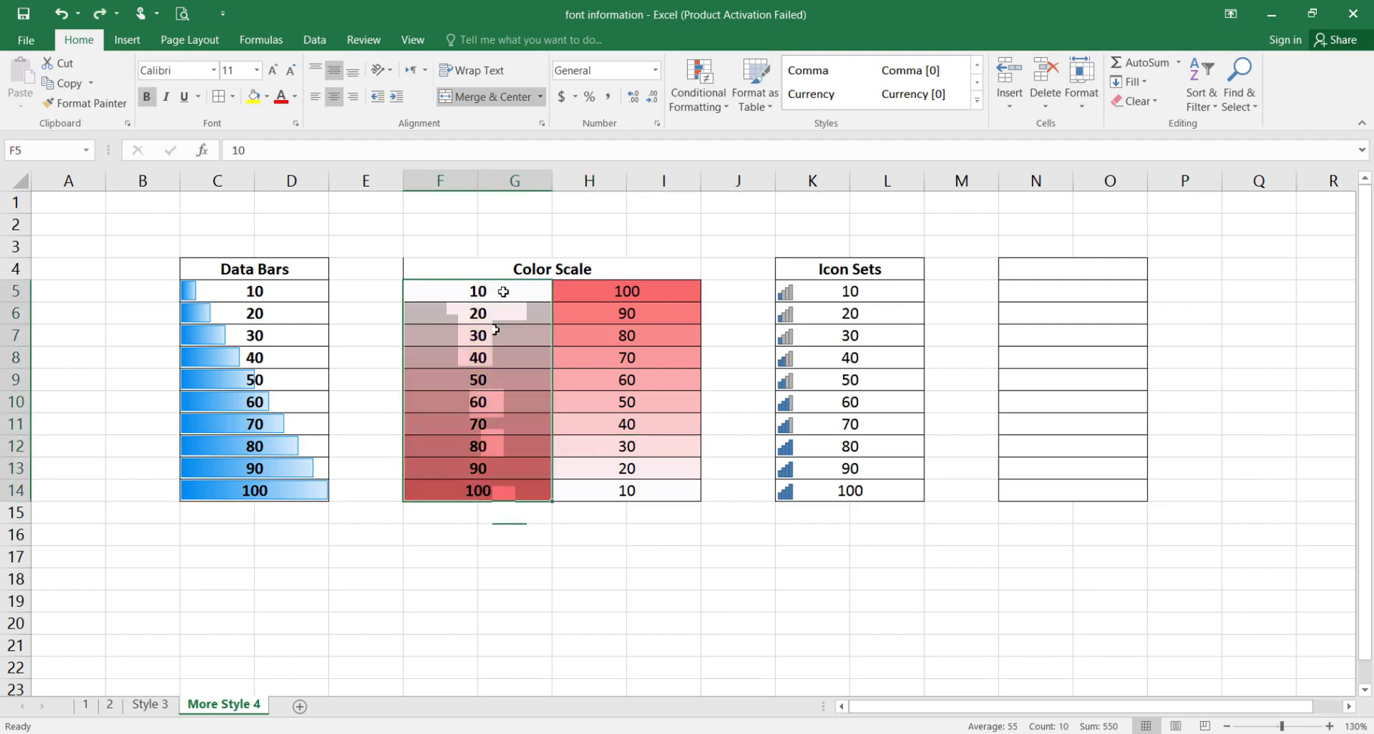
drag(506, 297, 499, 493)
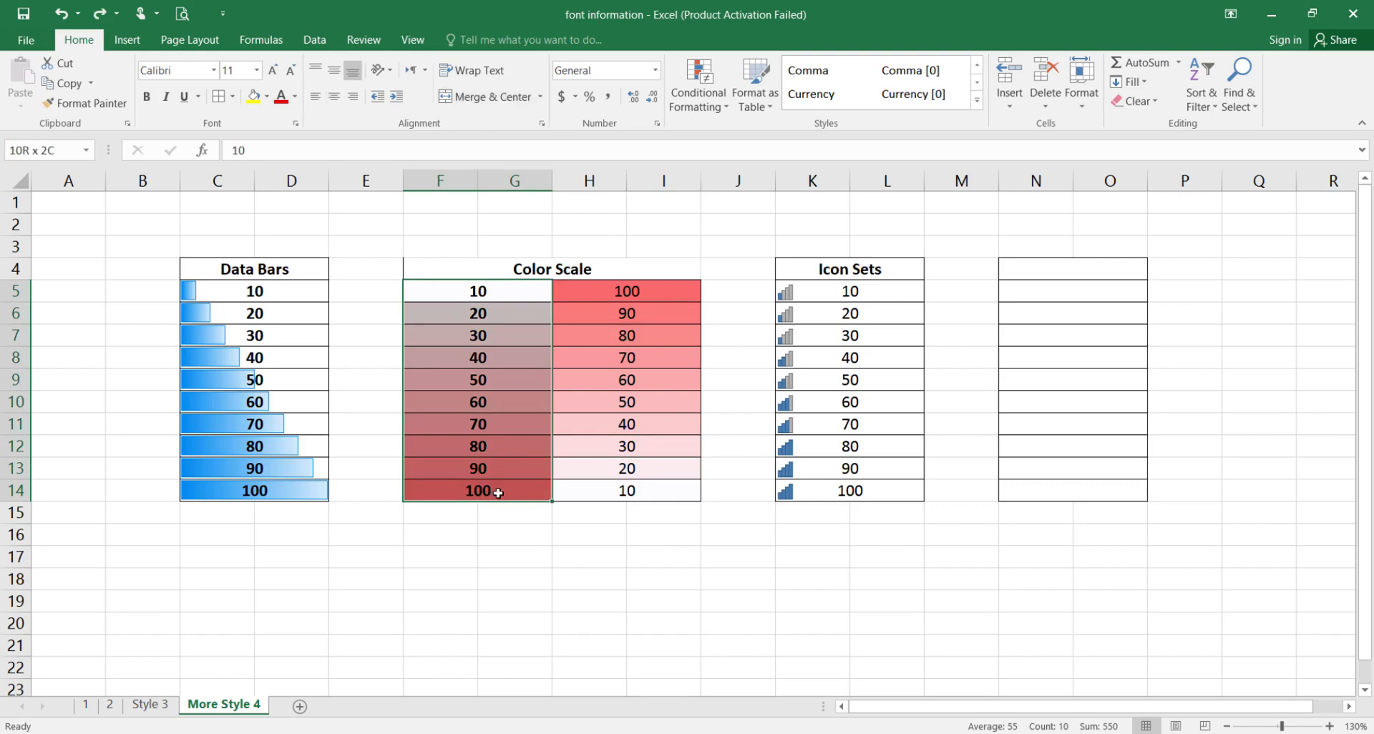
drag(498, 493, 490, 484)
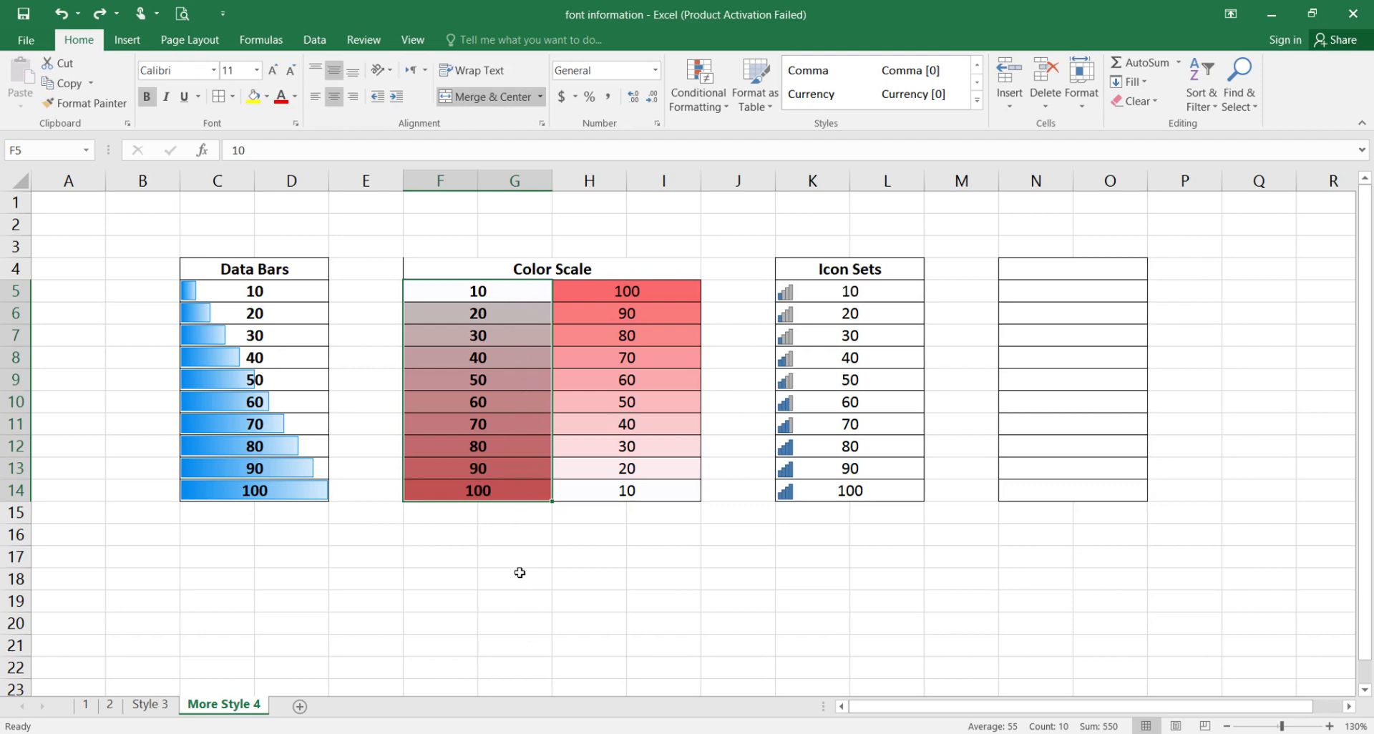
click(485, 552)
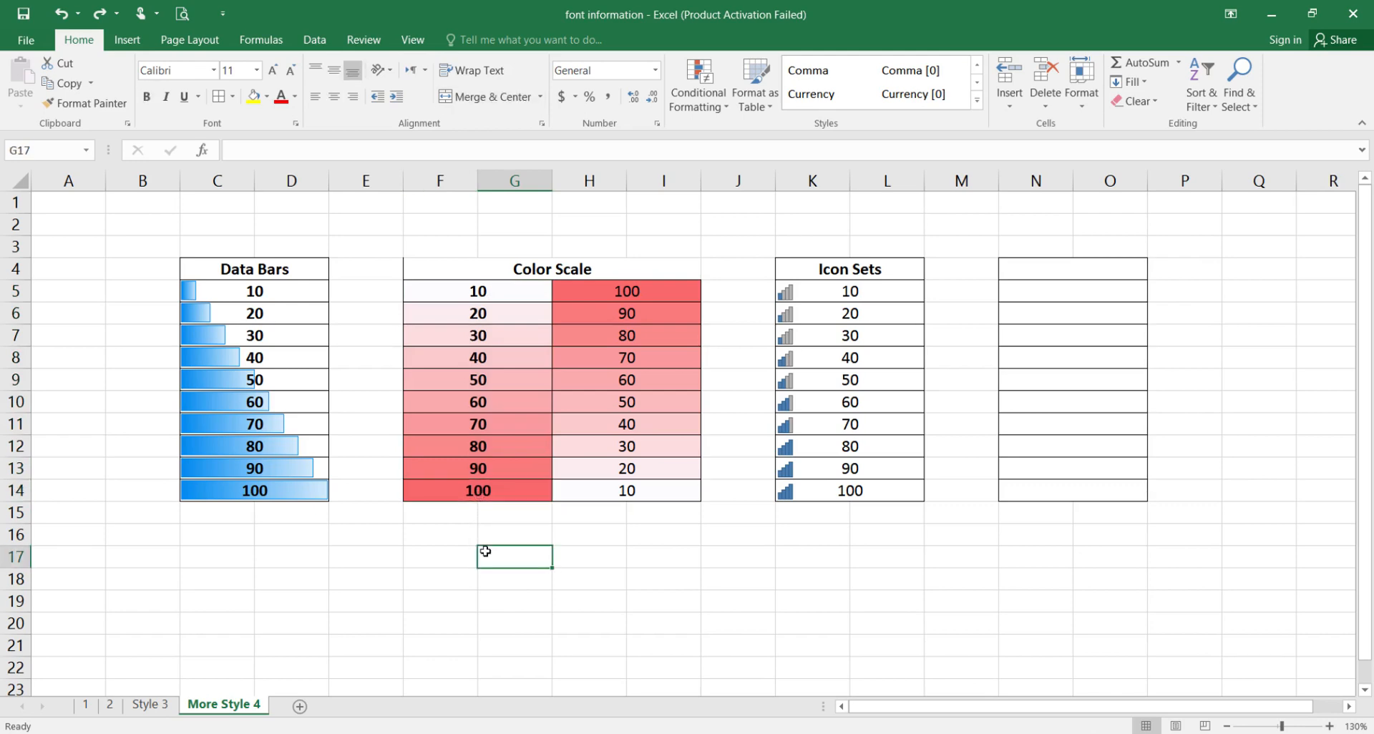
click(506, 494)
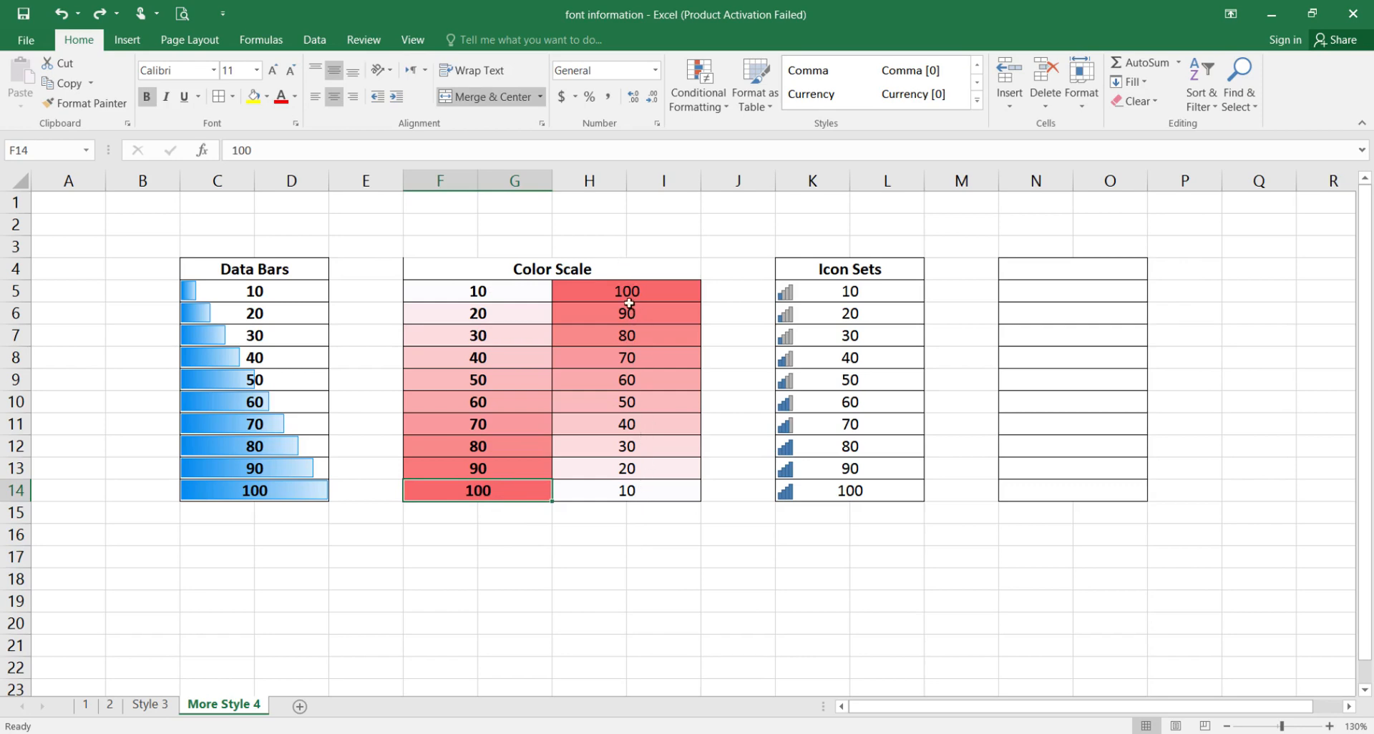
- Apply the preset color scale with green for high and white for low values to the second Color Scale column, H5:I14
drag(619, 492, 617, 379)
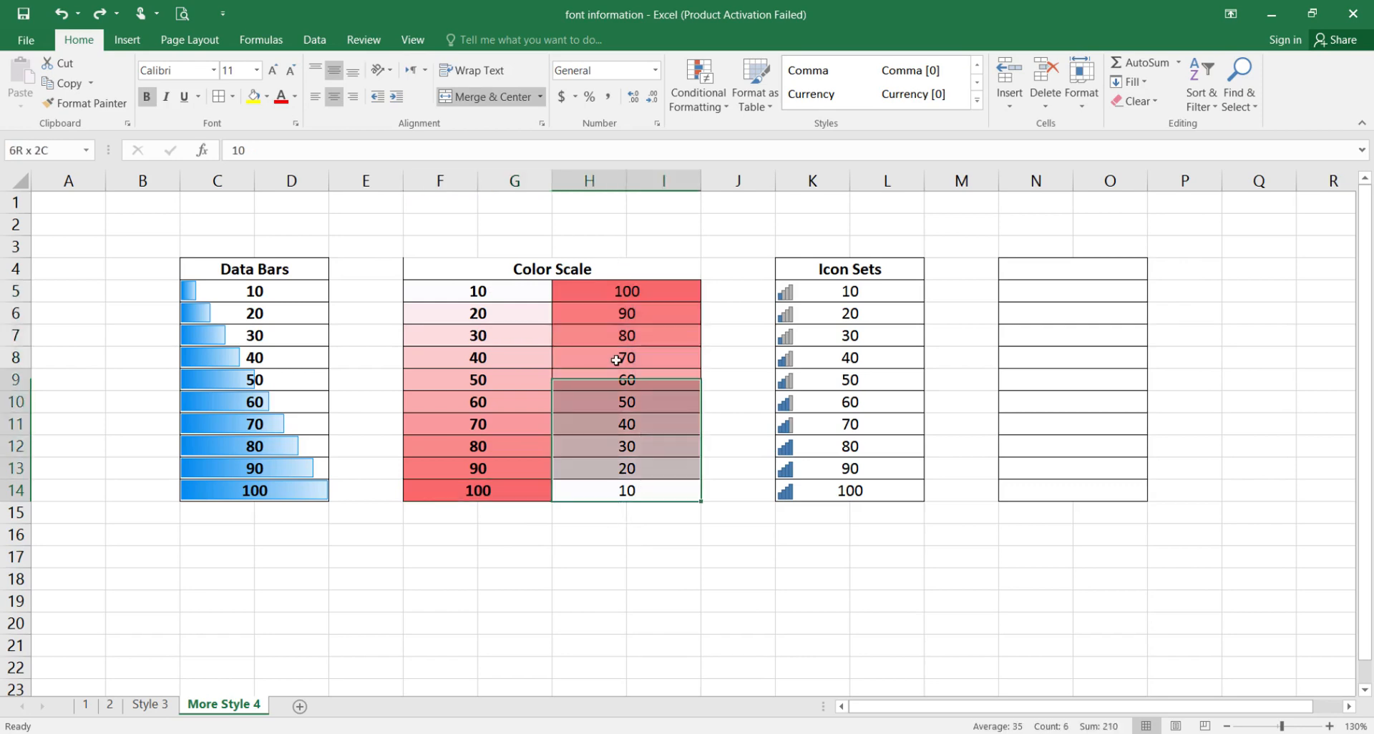
click(699, 93)
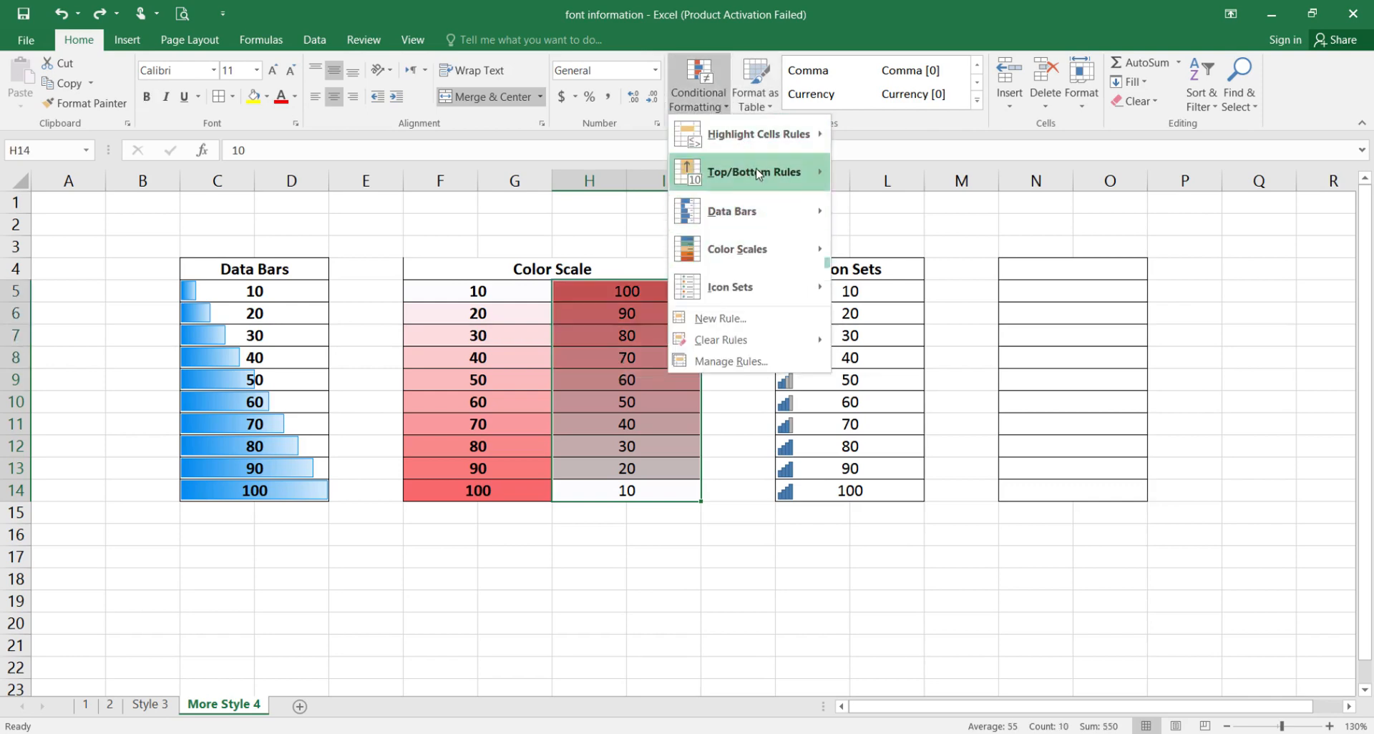
mouse_move(737, 249)
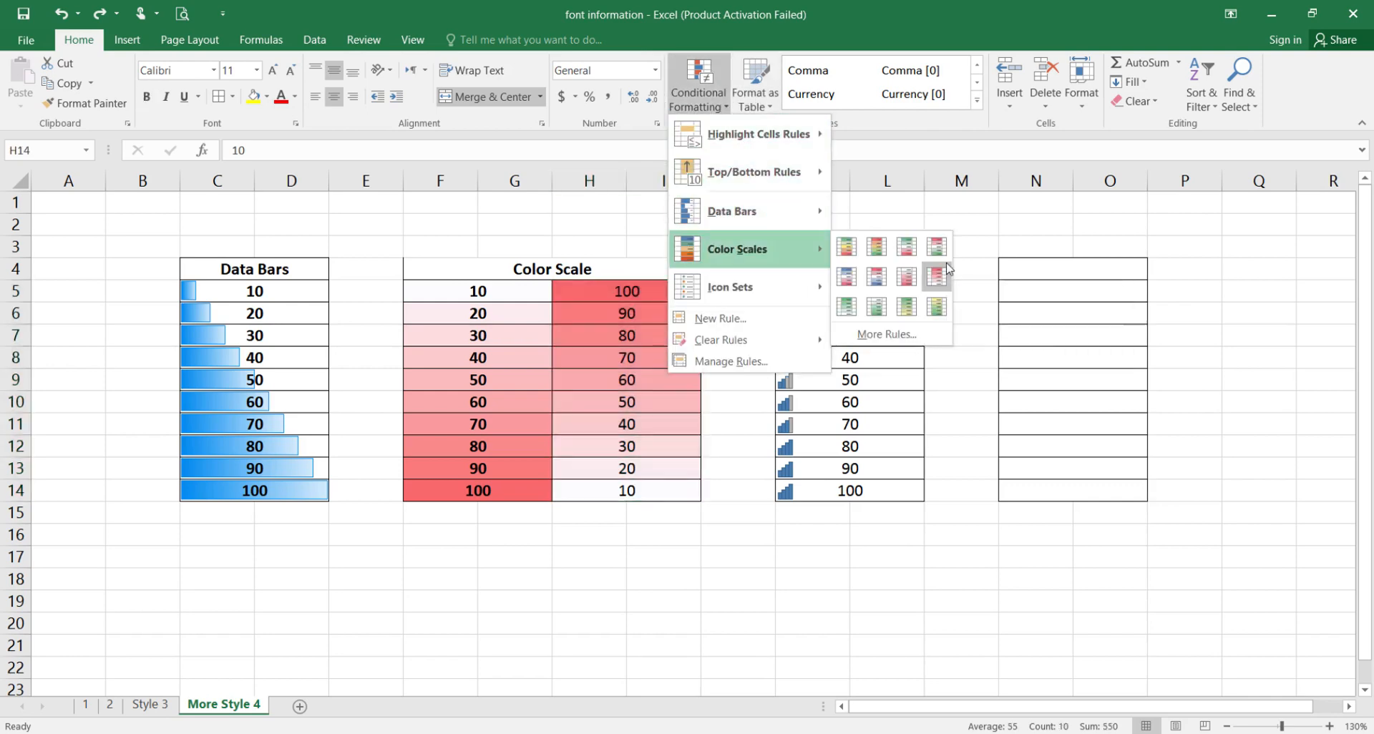
click(519, 584)
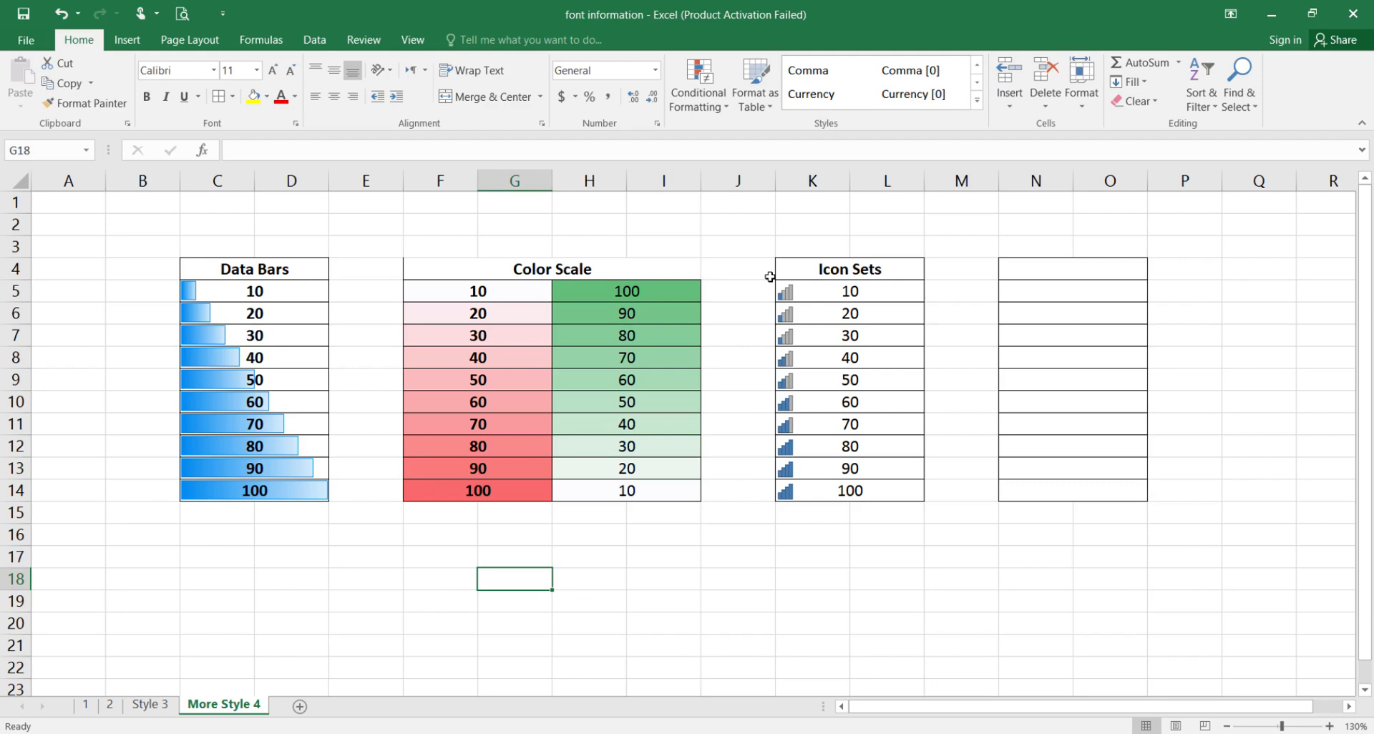
- Apply the colored three-arrow directional icon set to the values in the Icon Sets column
drag(876, 292, 873, 488)
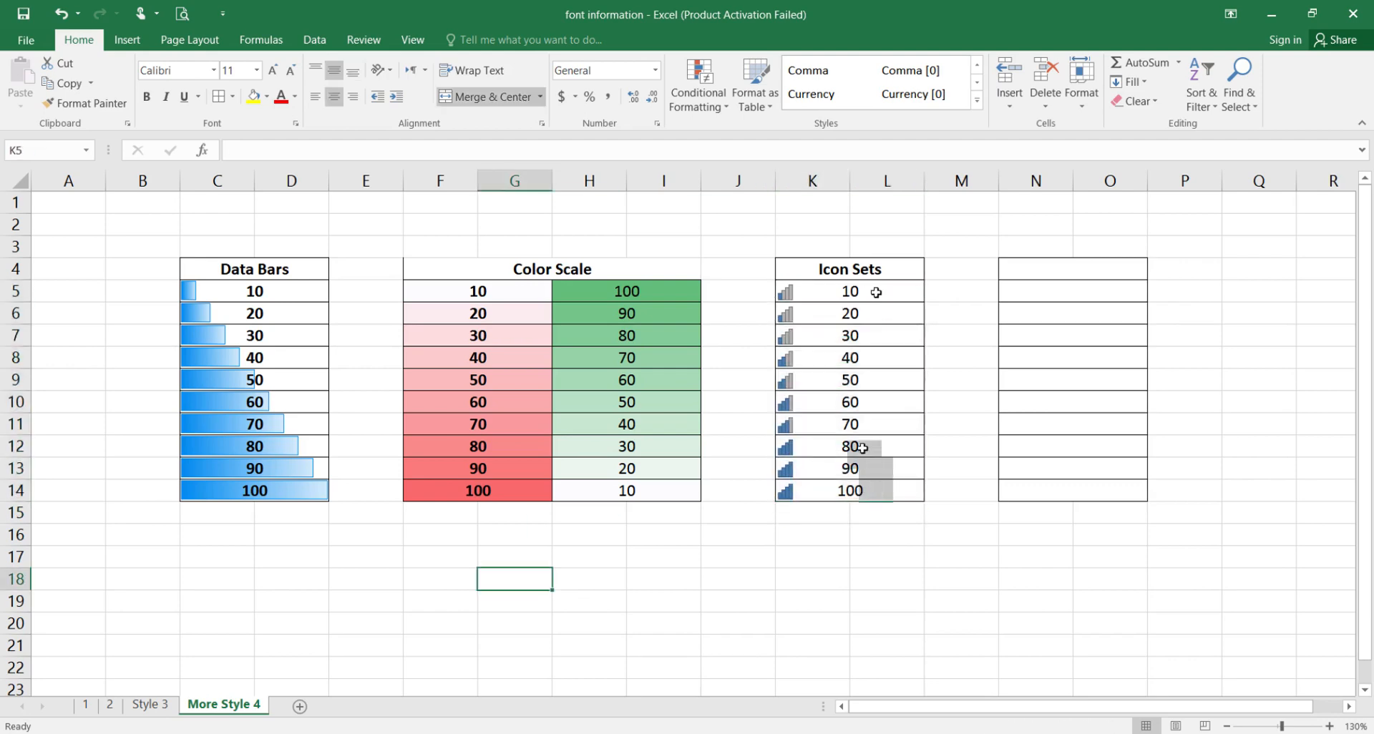
click(699, 84)
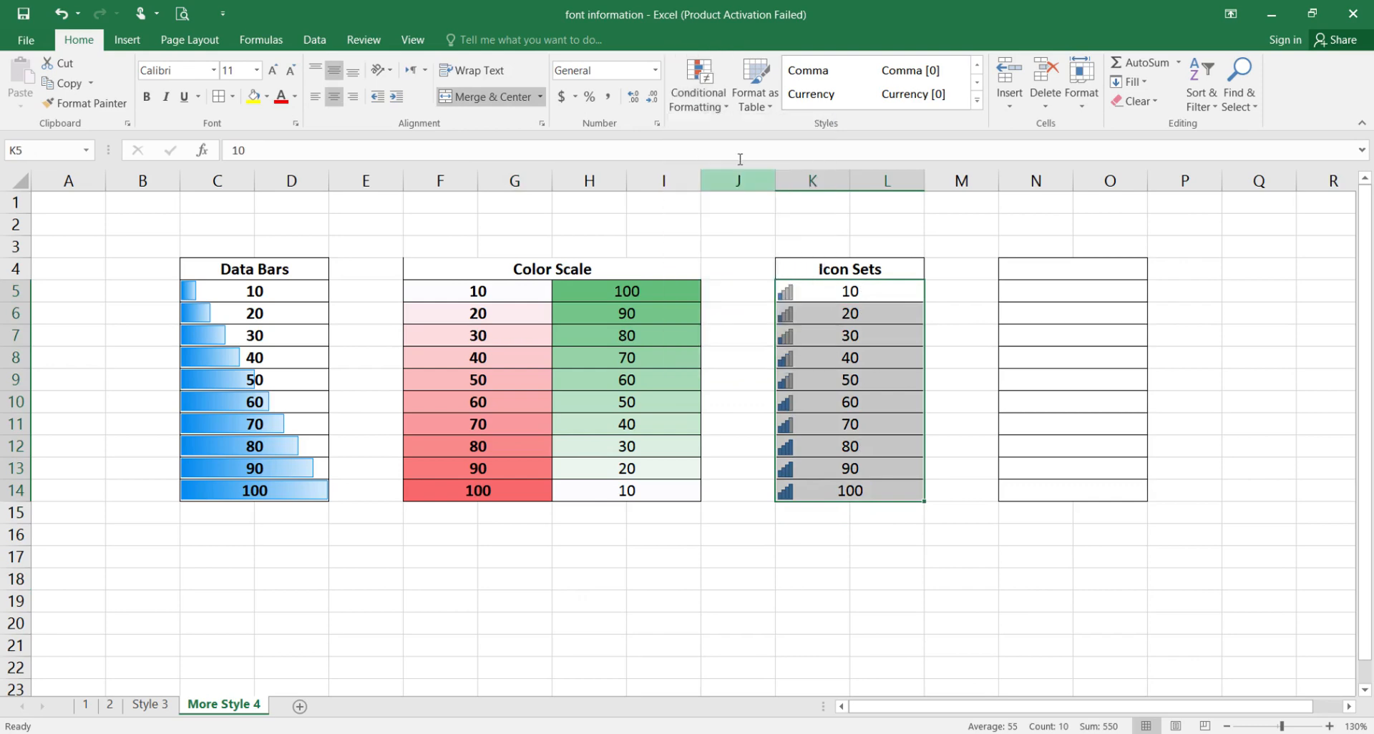
mouse_move(780, 296)
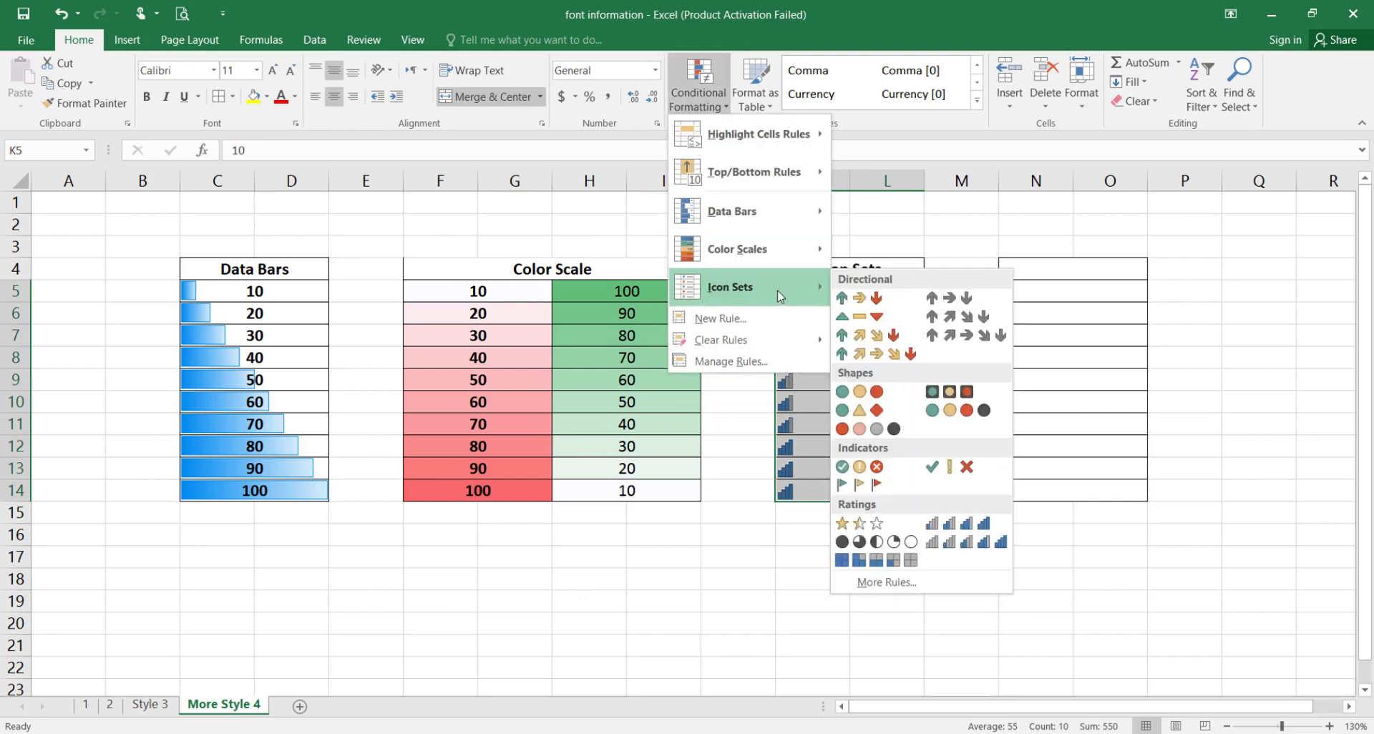
click(871, 305)
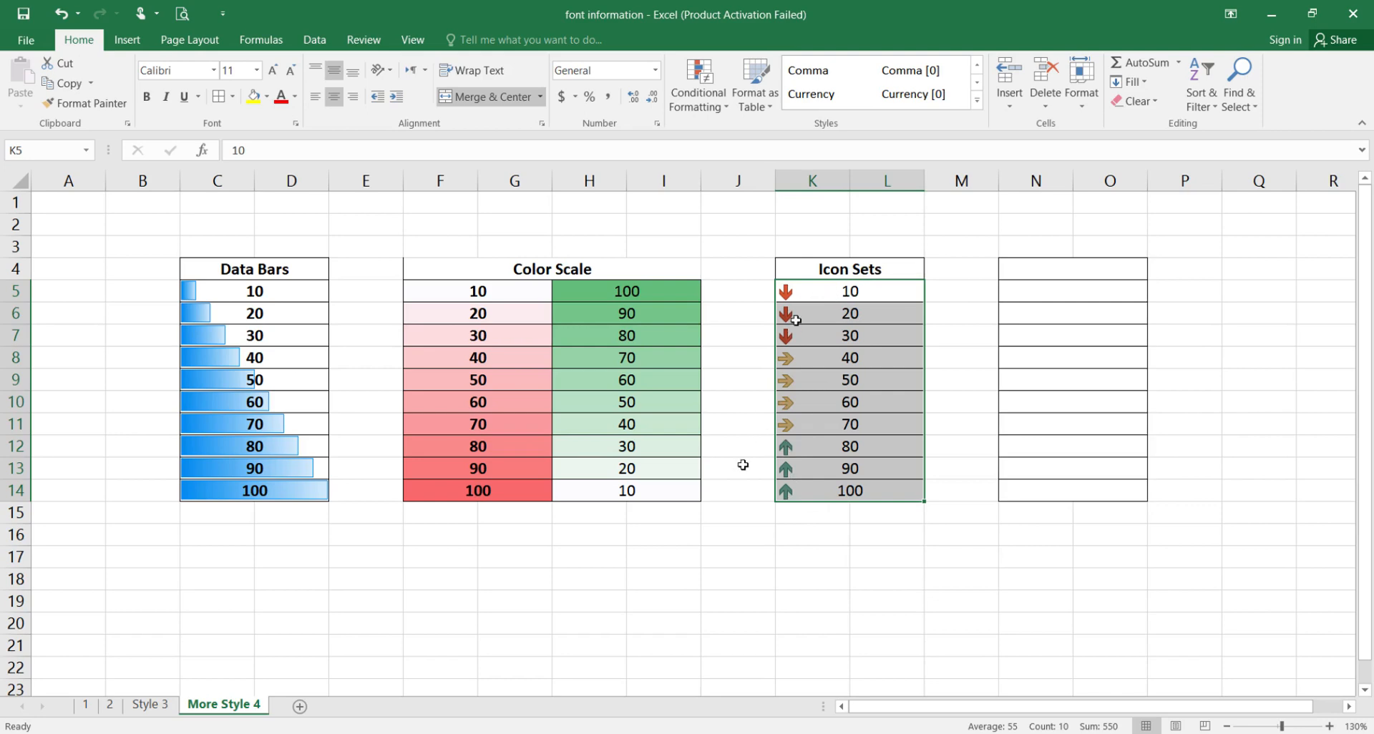
click(743, 486)
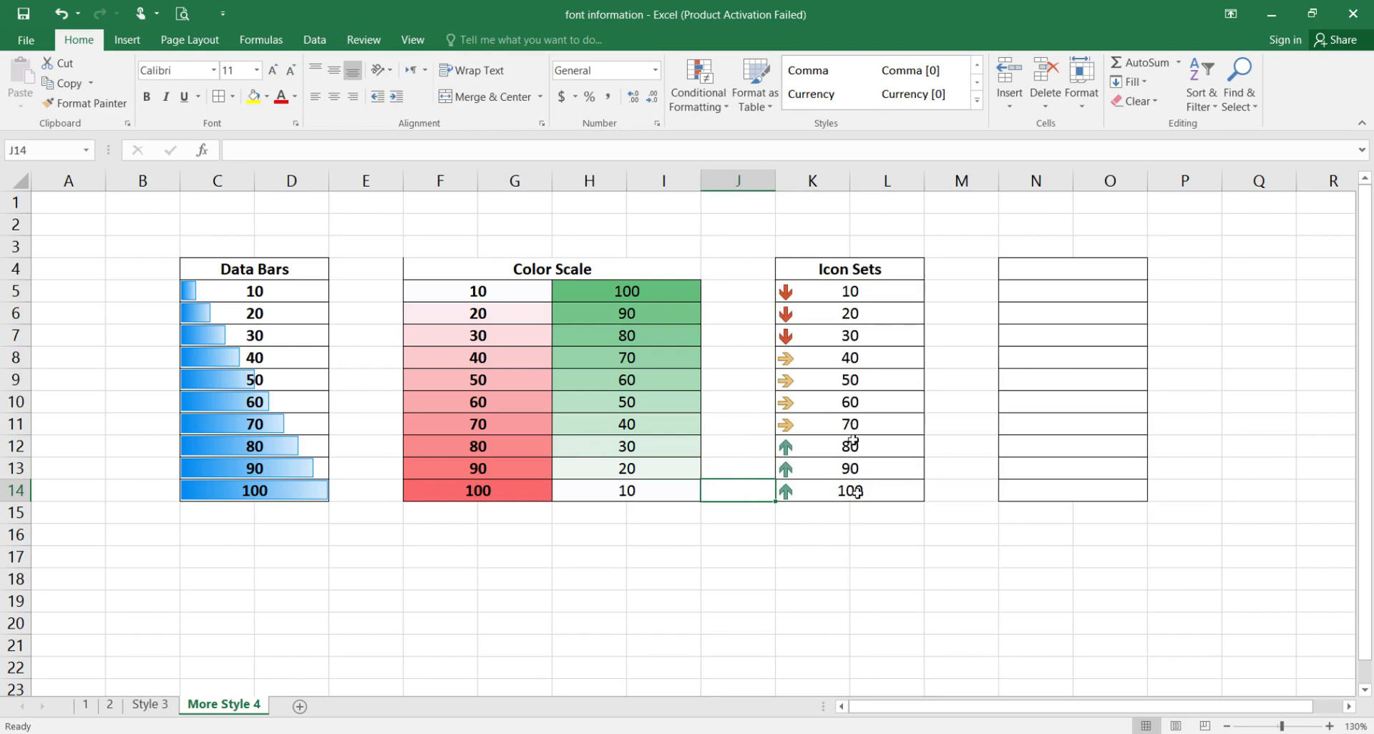
- Change the icon set on the Icon Sets column values to the four-icon signal bar ratings
drag(872, 289, 855, 491)
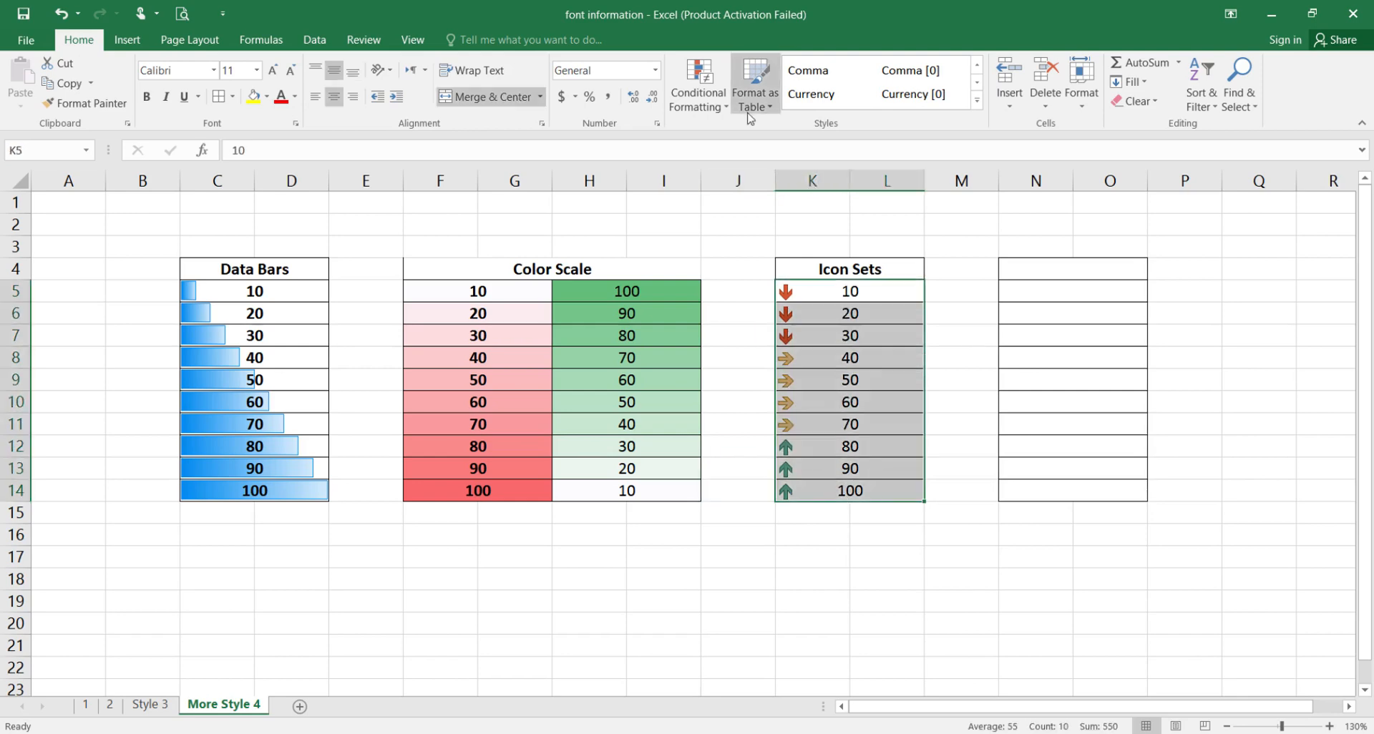
click(698, 86)
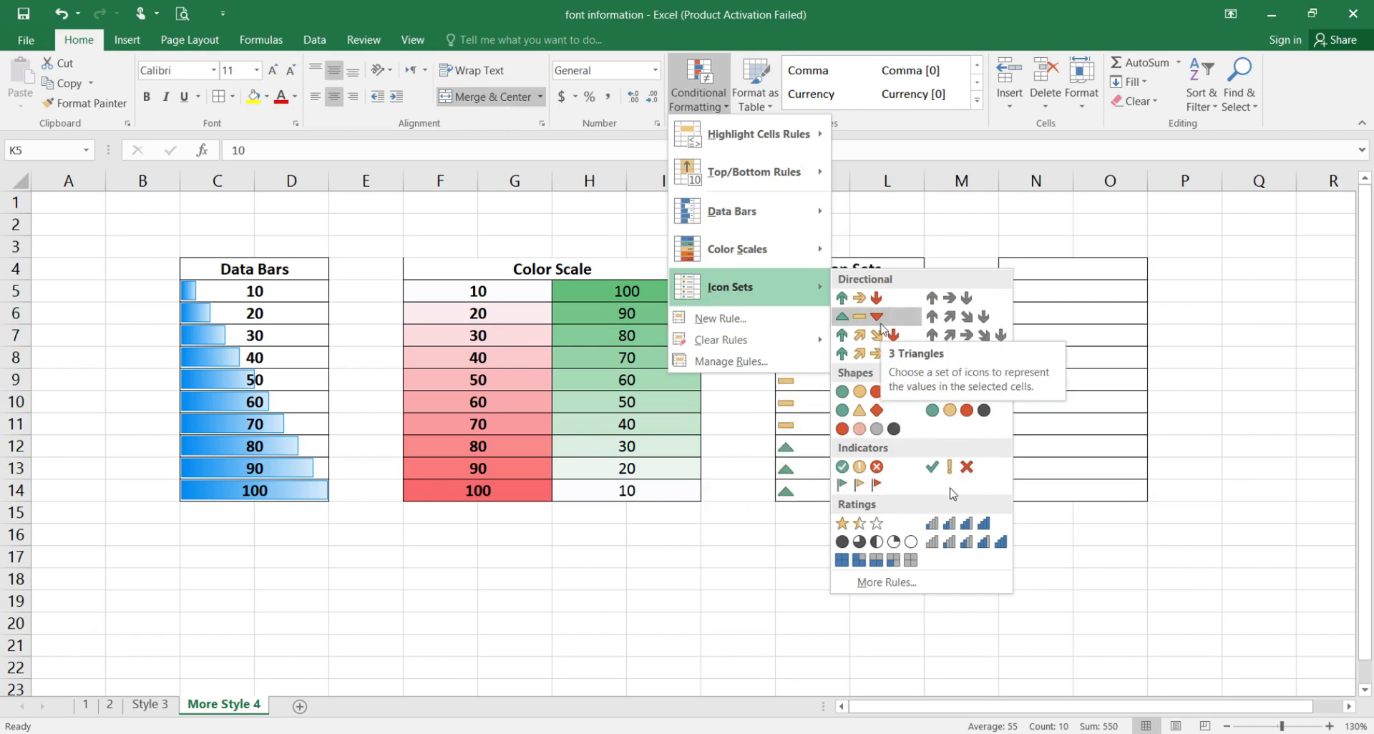
click(983, 524)
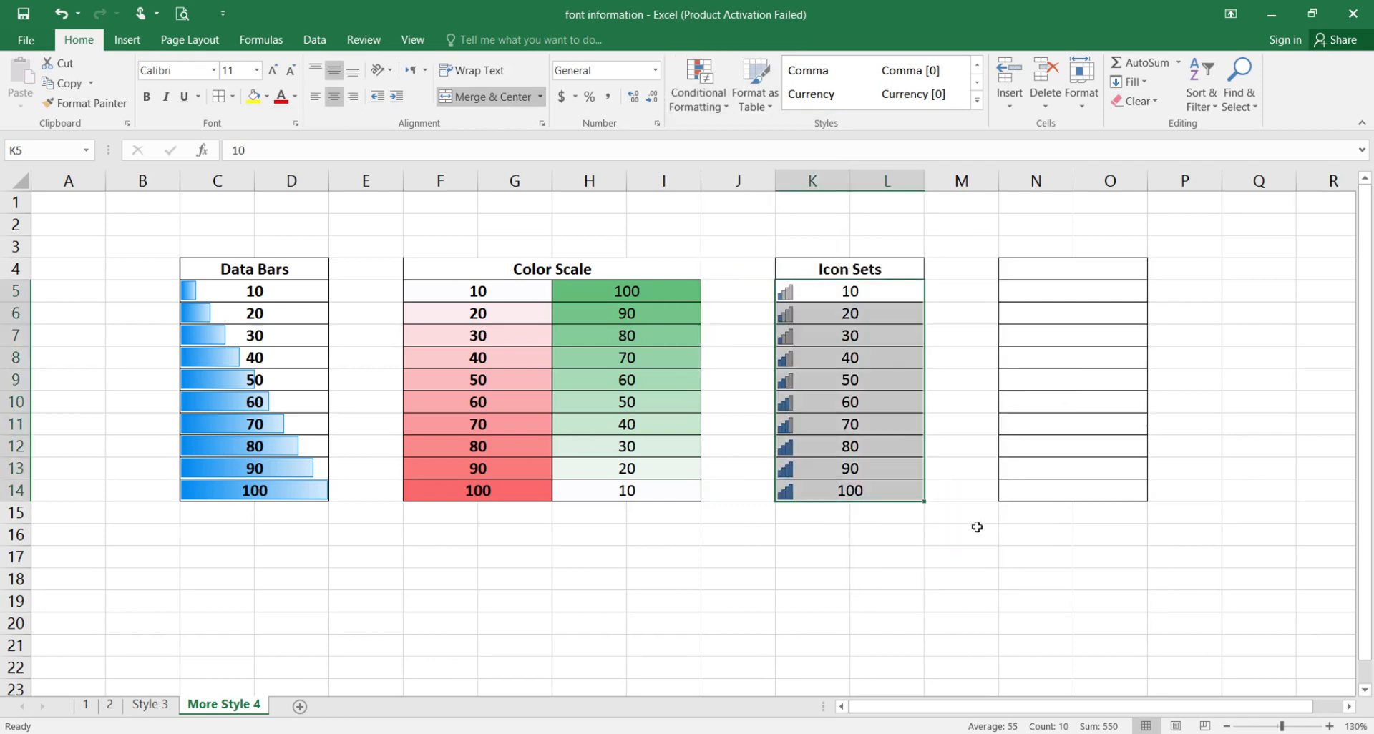
click(796, 551)
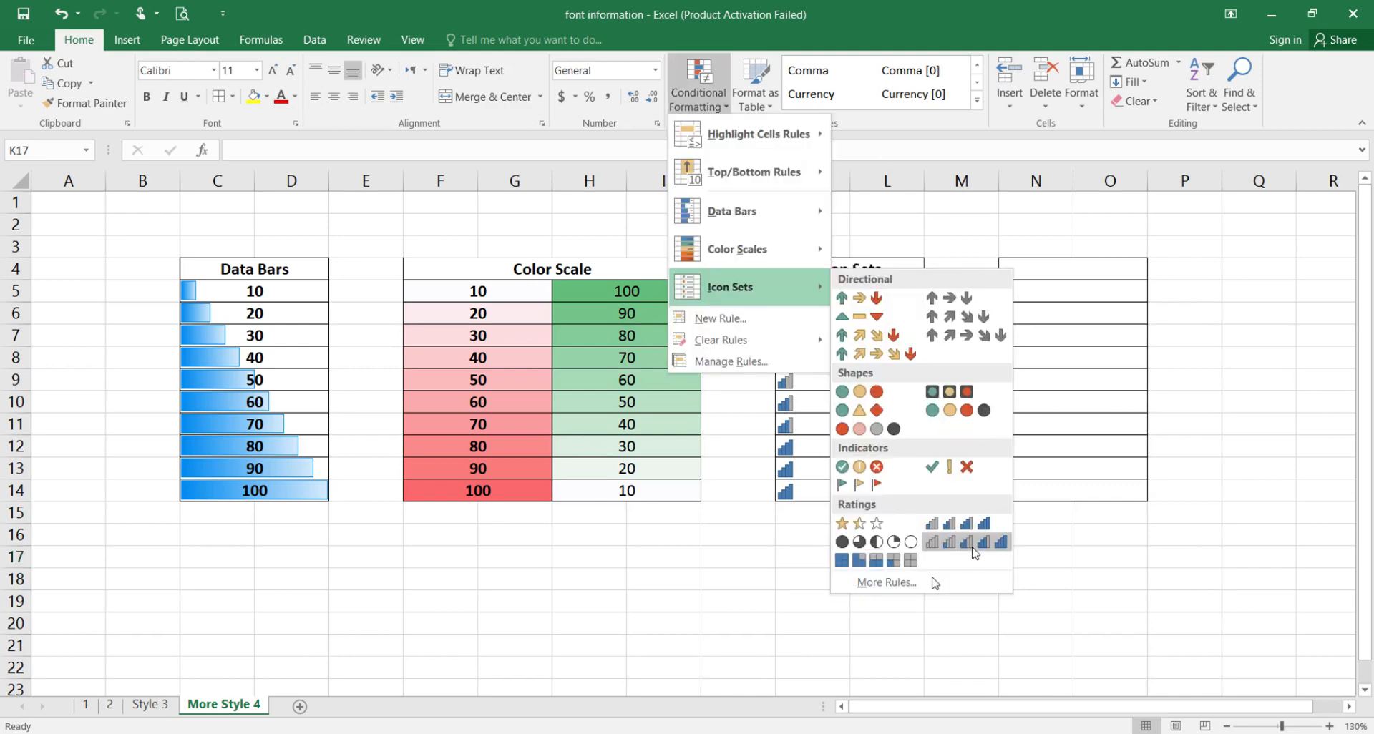
click(974, 552)
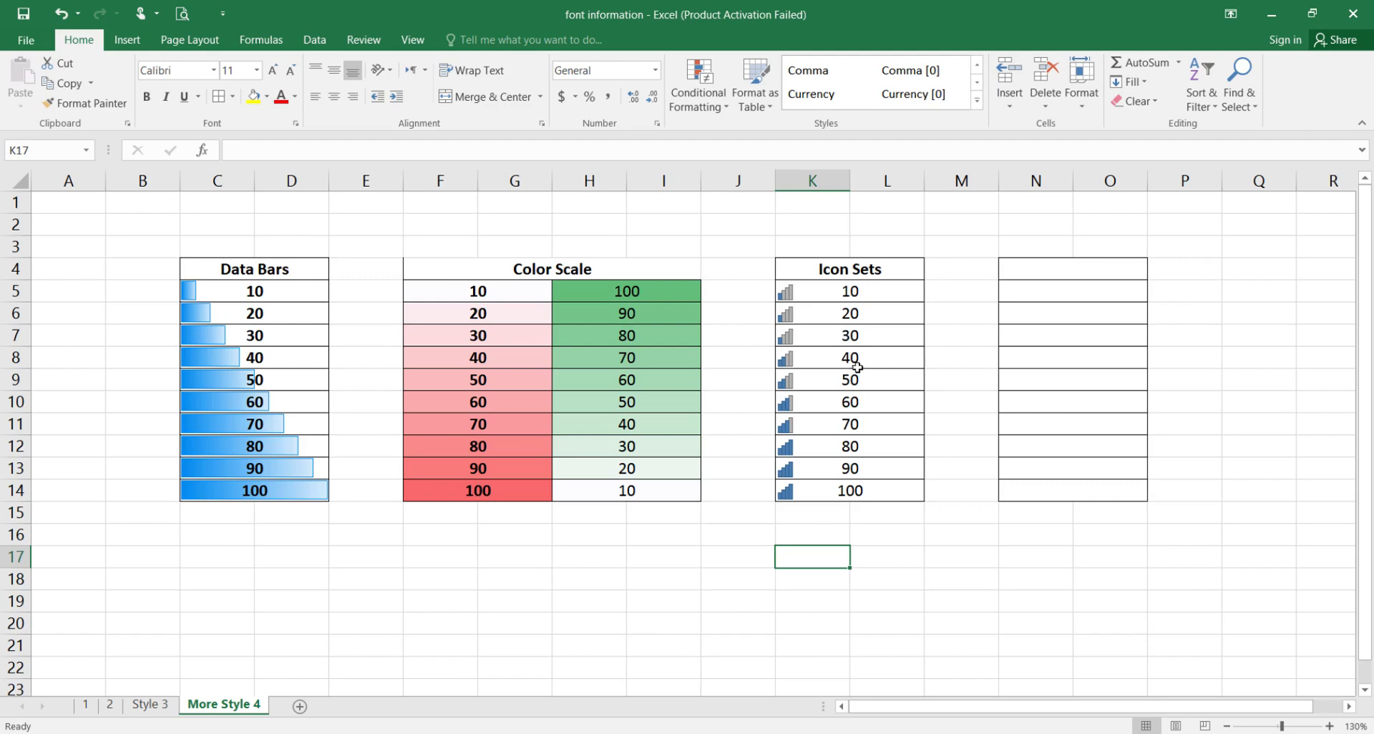
- Create a new two-color scale rule for N5:O14 with a light blue minimum and a light orange maximum
drag(1031, 290, 1074, 492)
click(974, 421)
drag(1038, 290, 1089, 494)
click(699, 100)
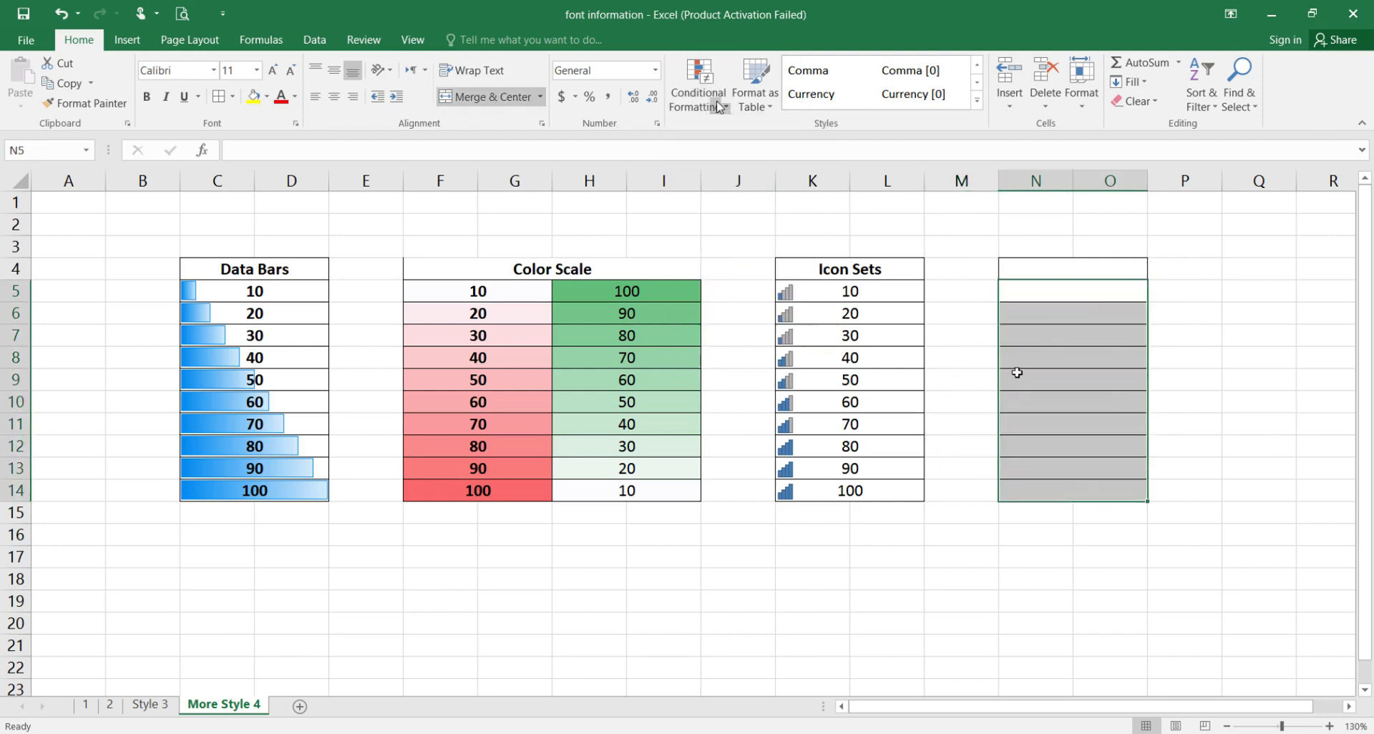
click(714, 317)
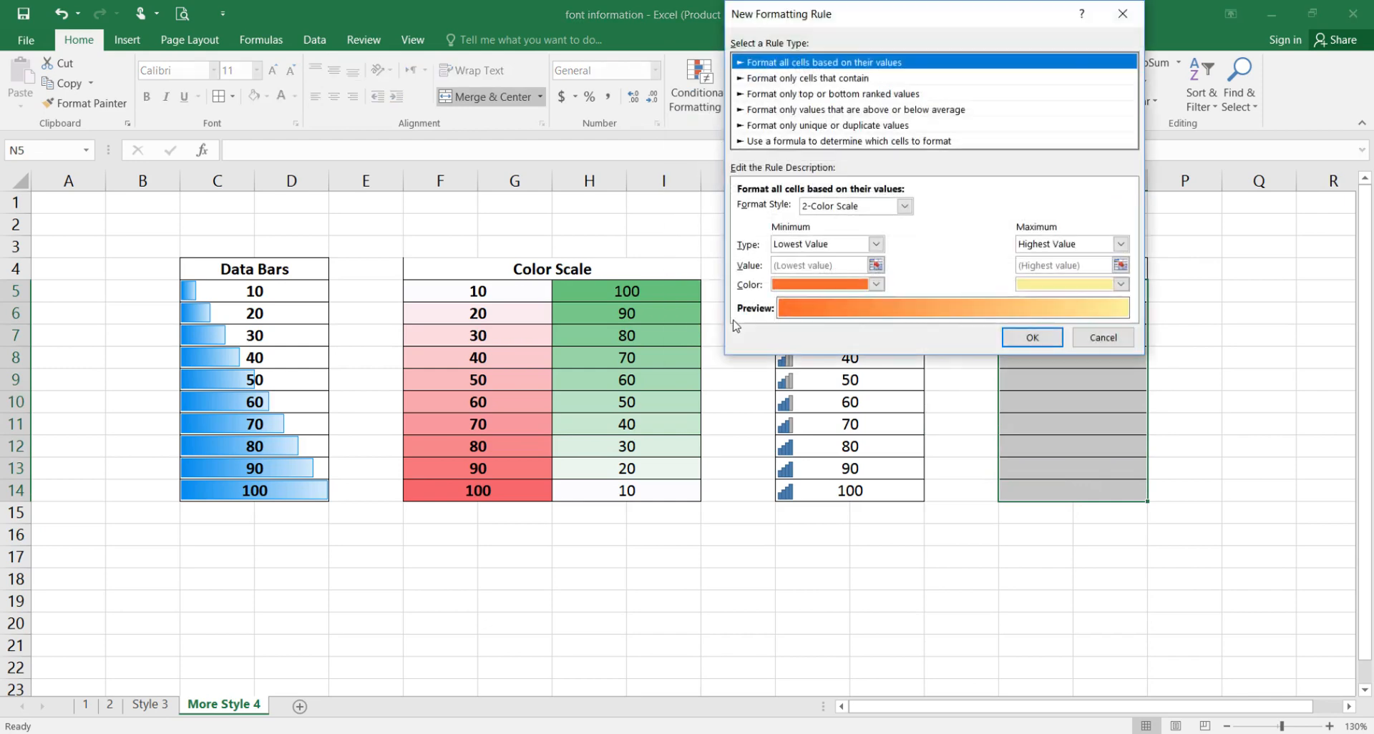
click(875, 284)
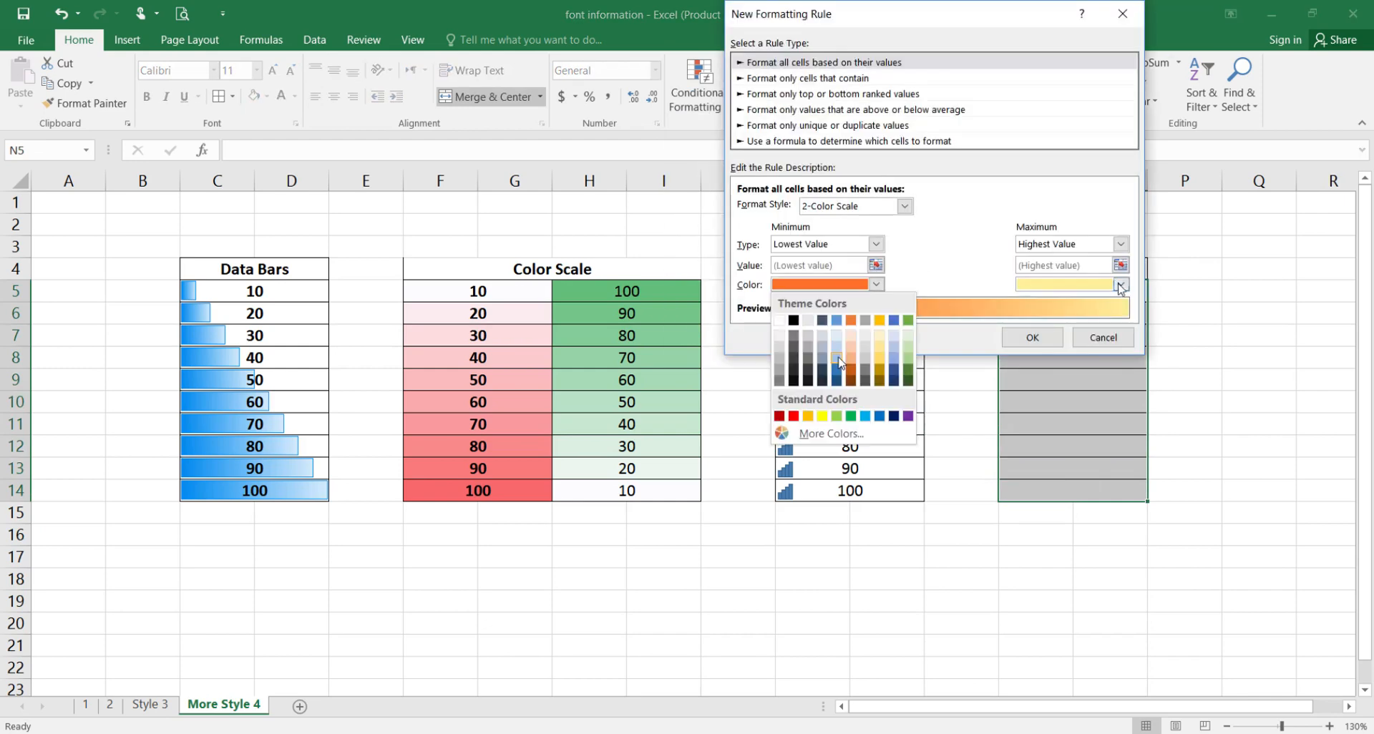
click(837, 358)
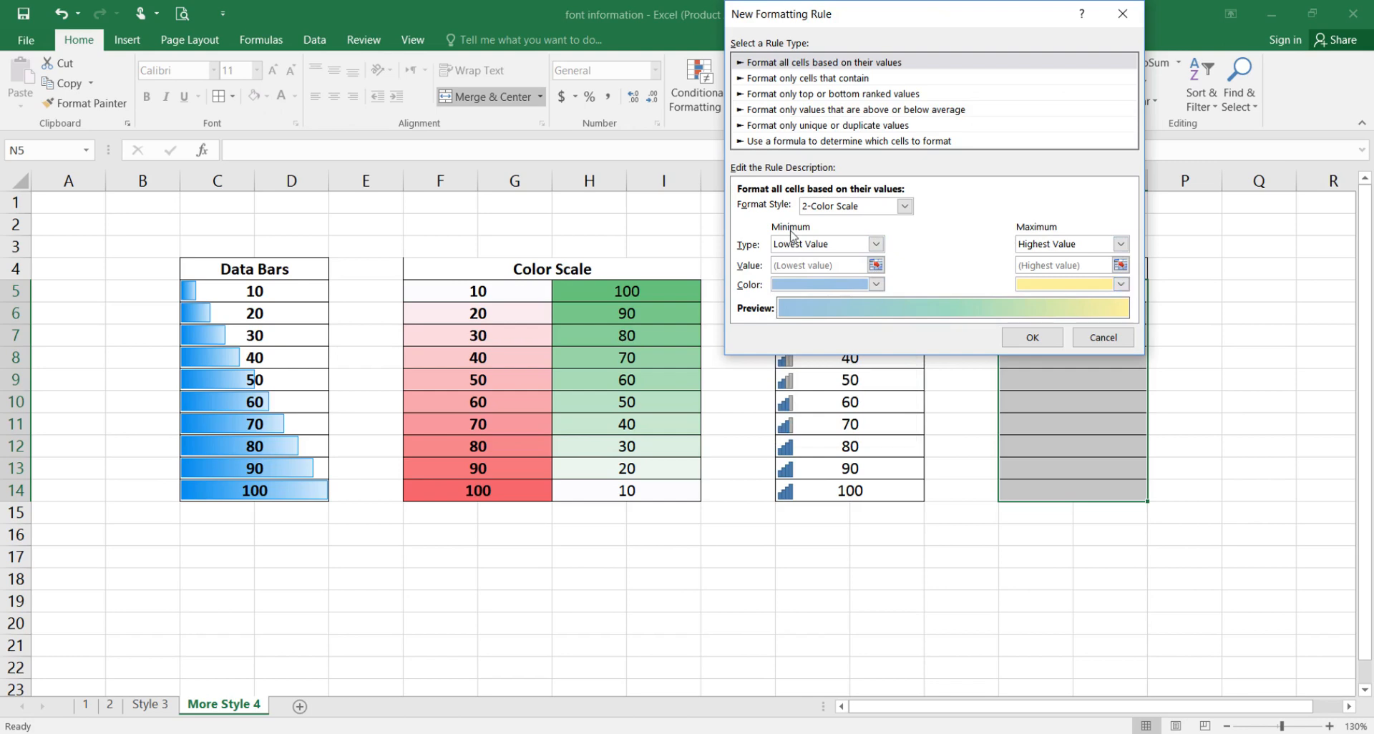
click(1121, 285)
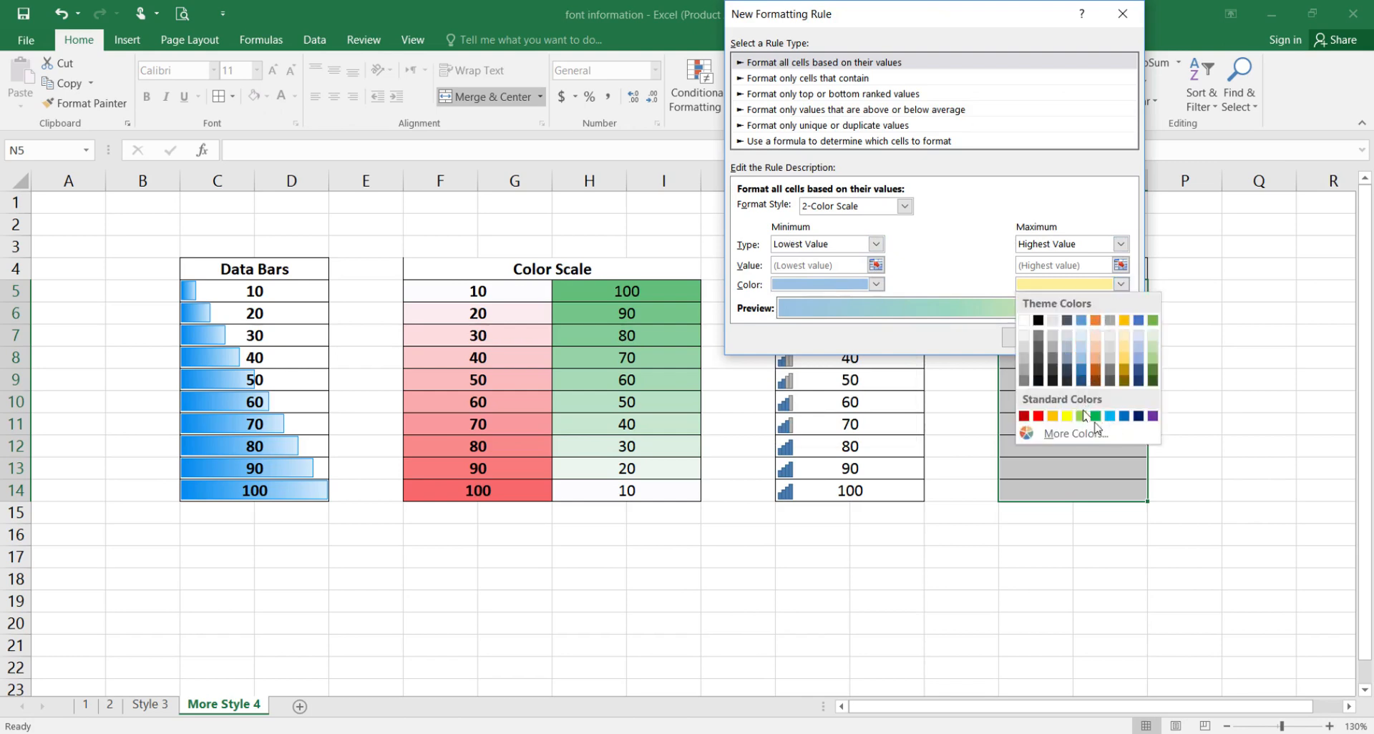
click(1067, 357)
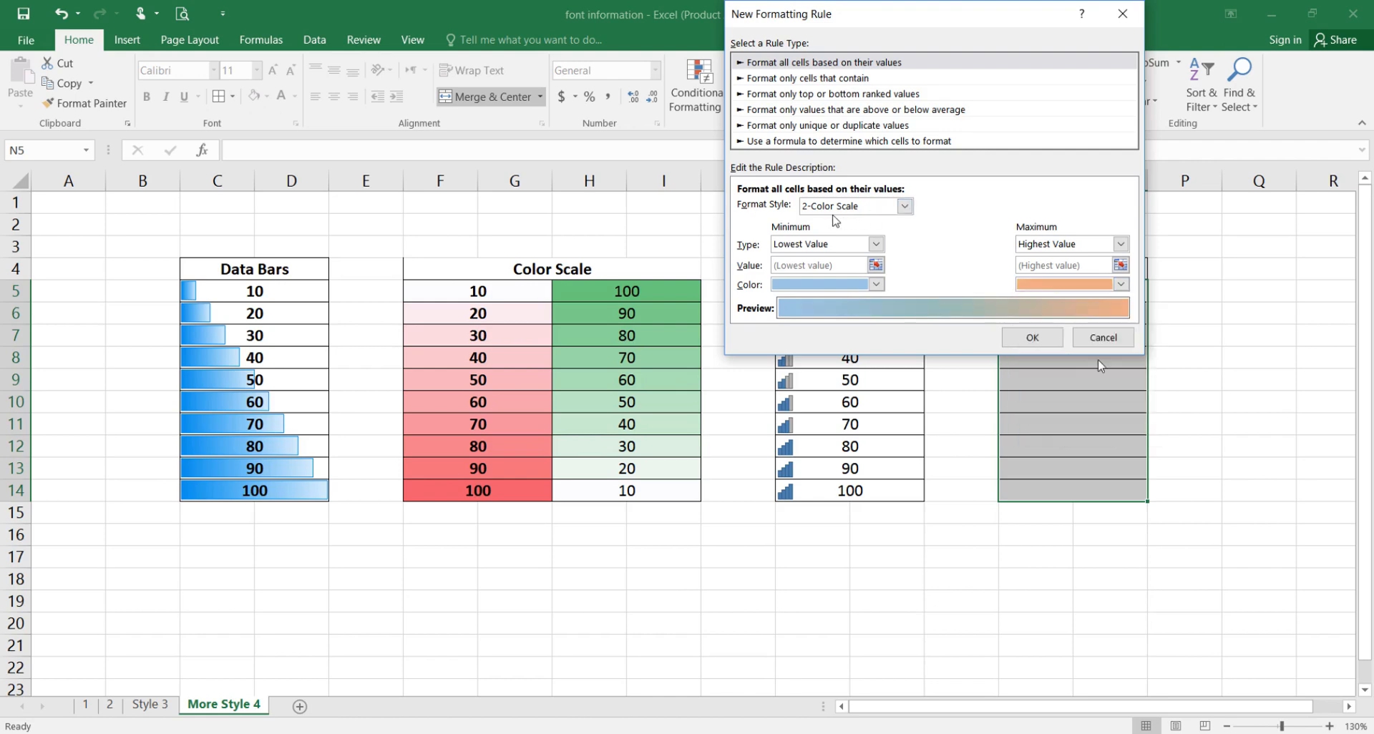
- Change the new rule to a 3-Color Scale with a light green midpoint color
click(825, 208)
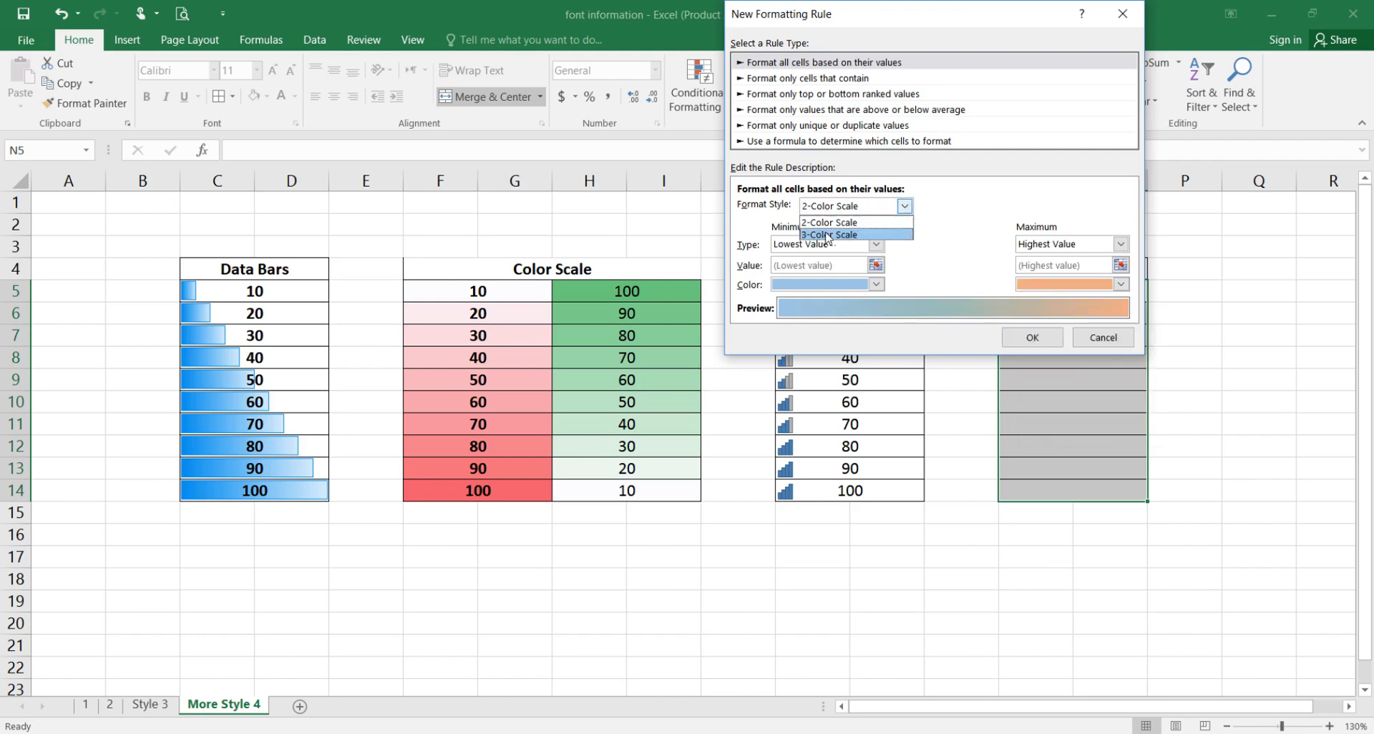
click(826, 234)
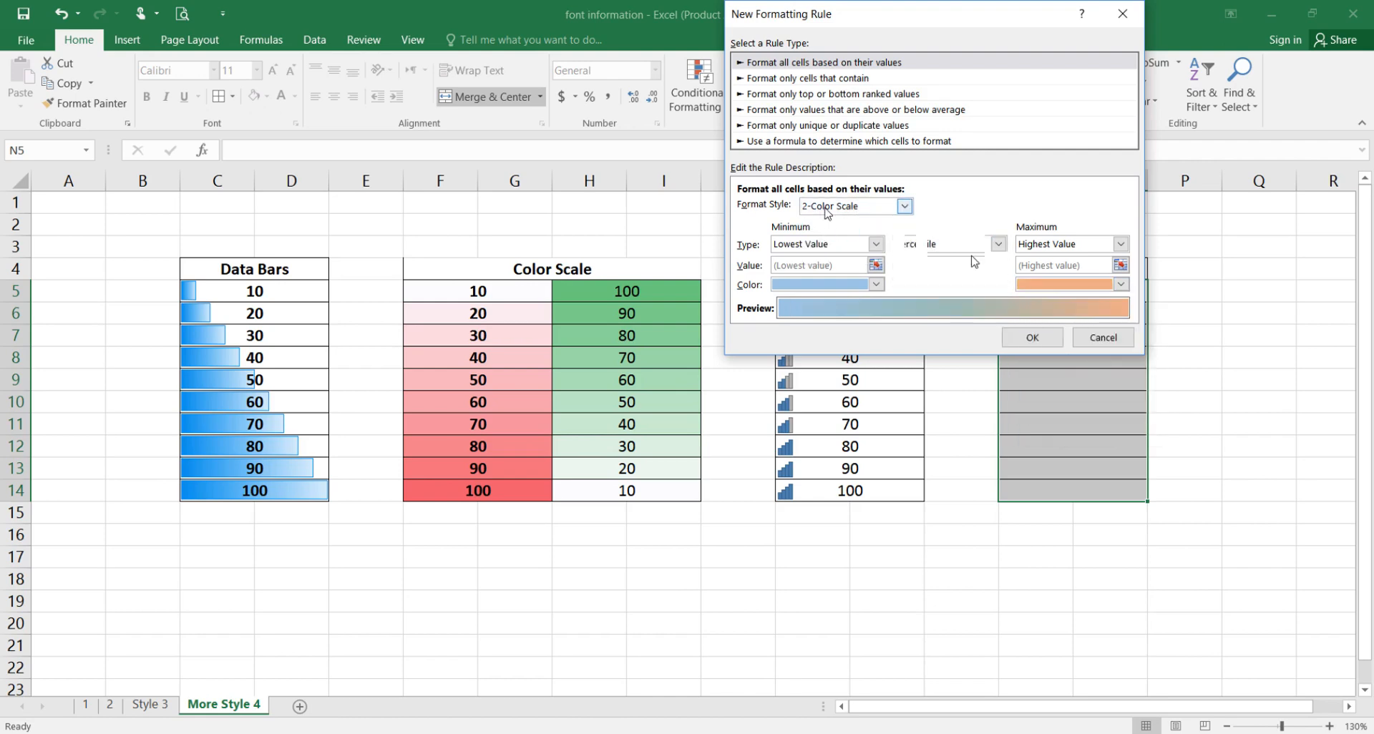
click(999, 285)
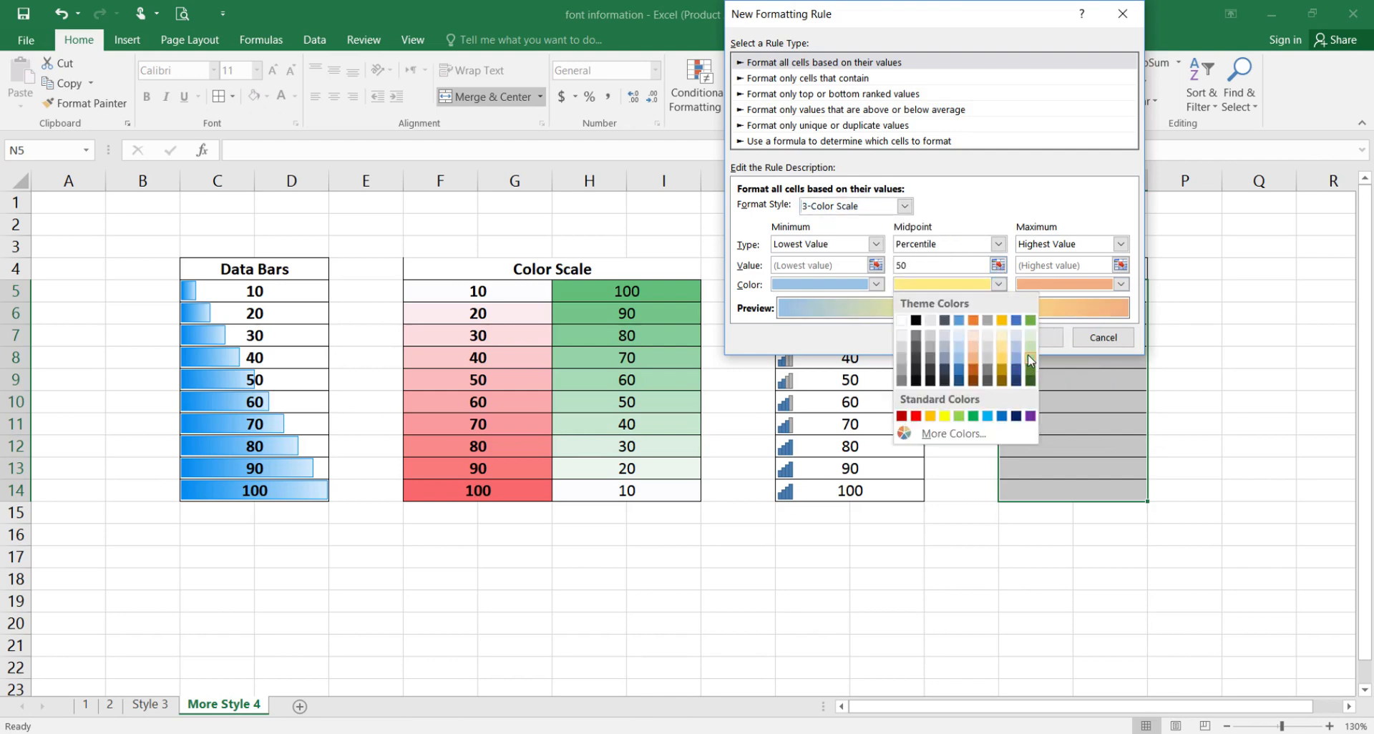
click(1030, 360)
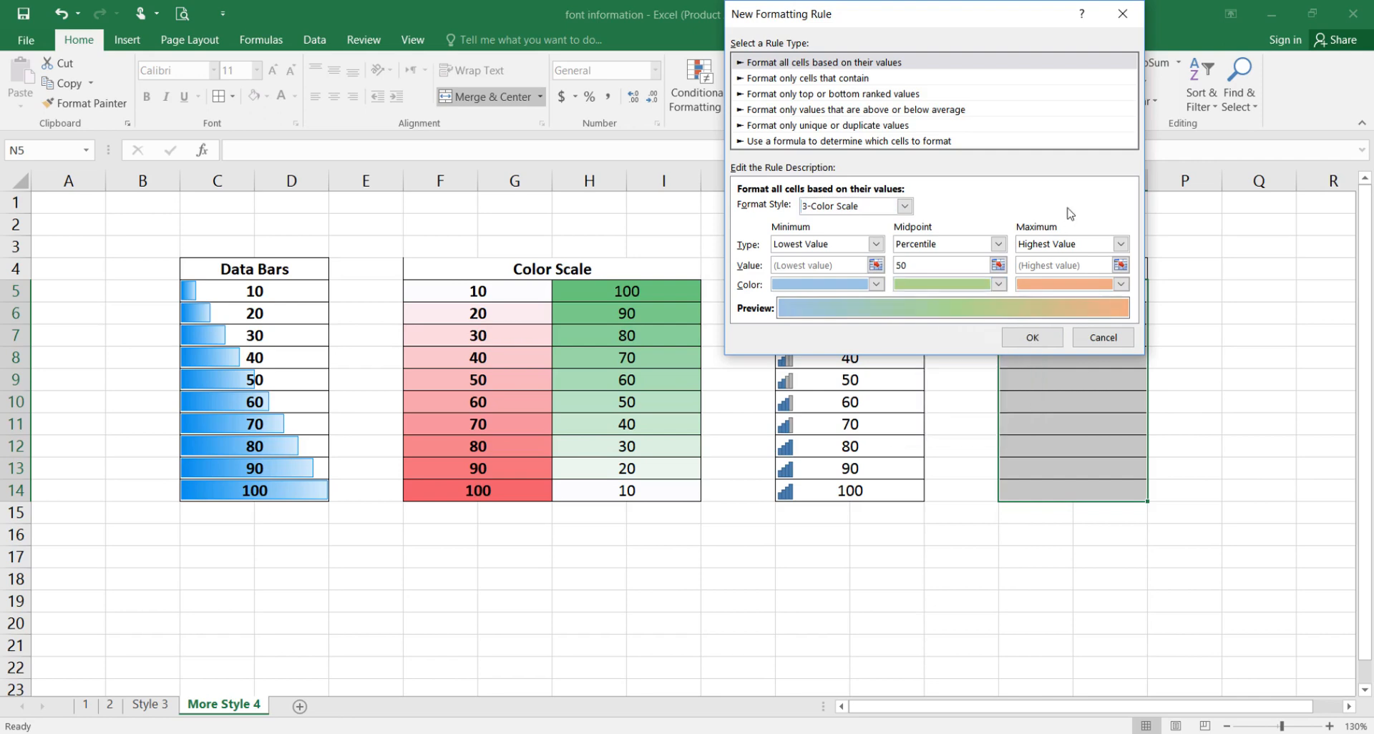
- Review the type options for the minimum, midpoint and maximum, and apply the three-color rule to N5:O14
click(875, 245)
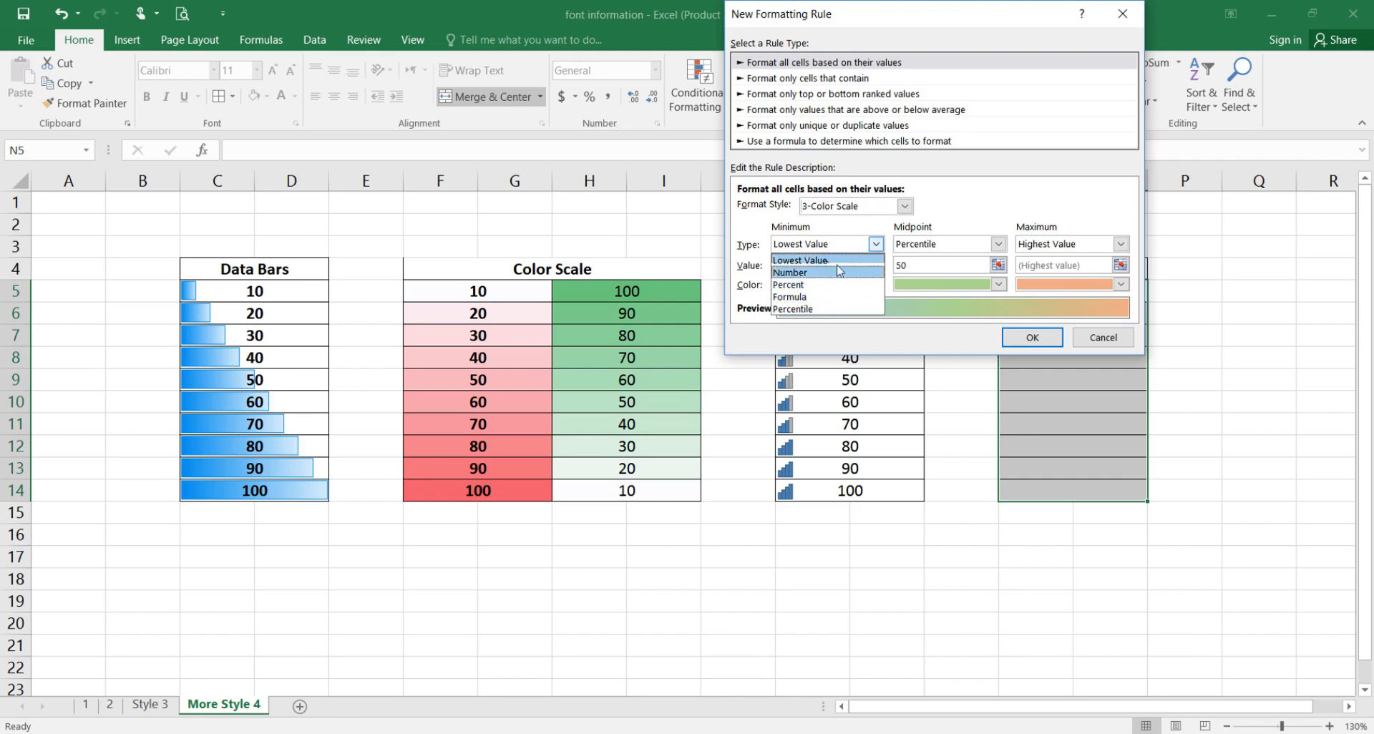
click(975, 245)
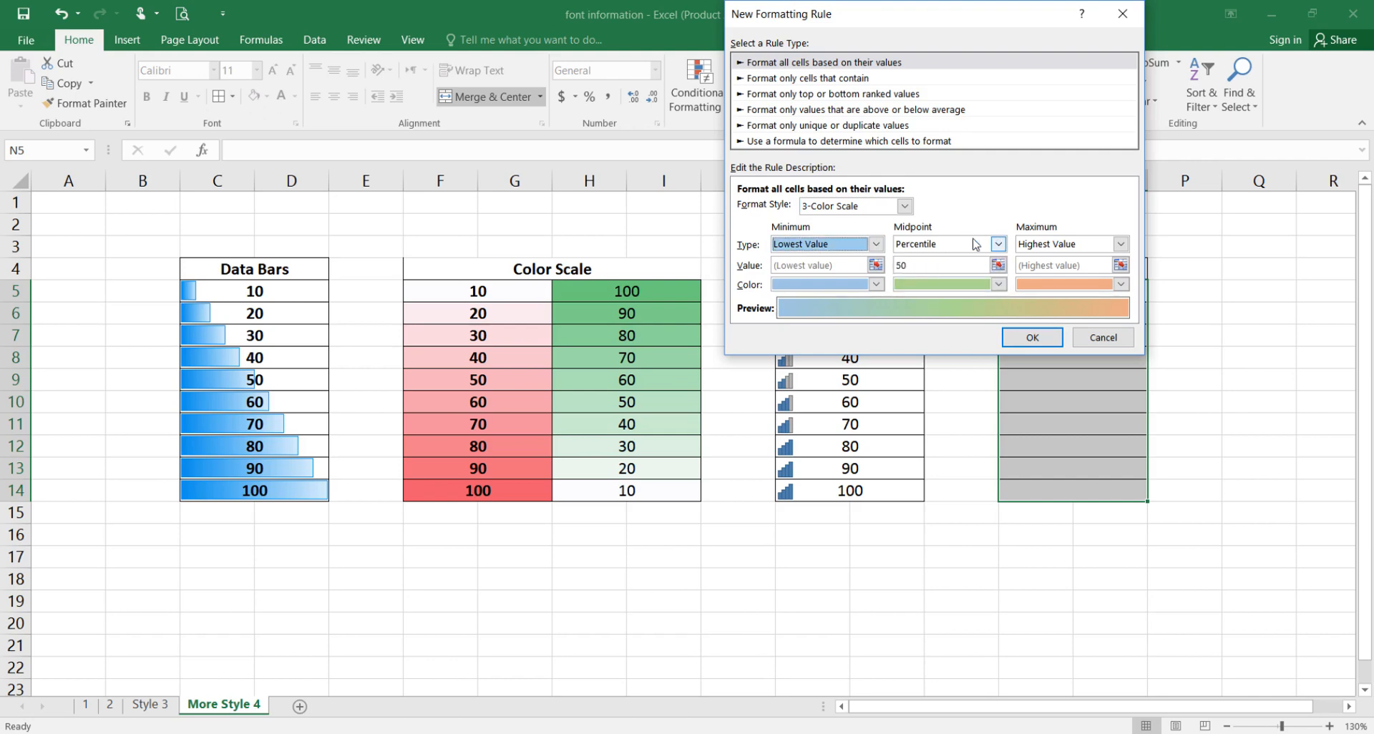
click(999, 244)
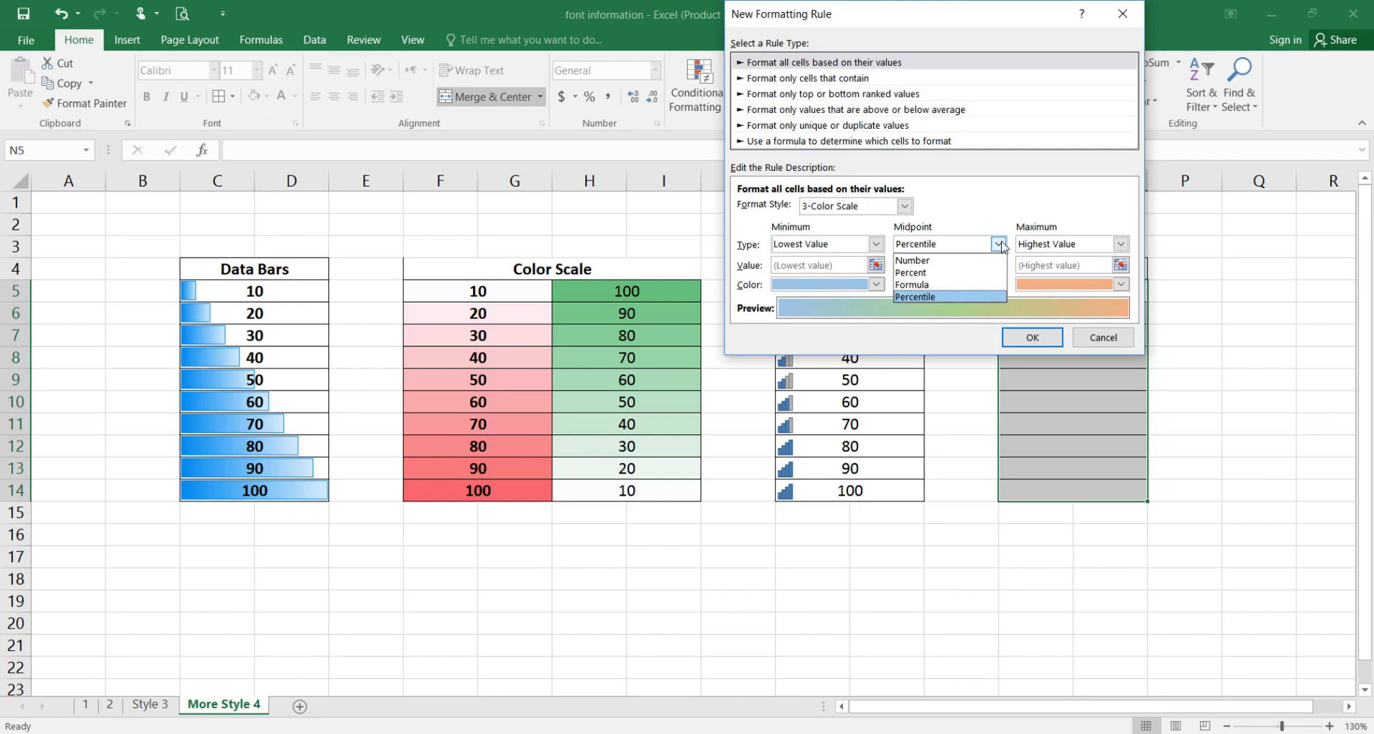
click(1000, 245)
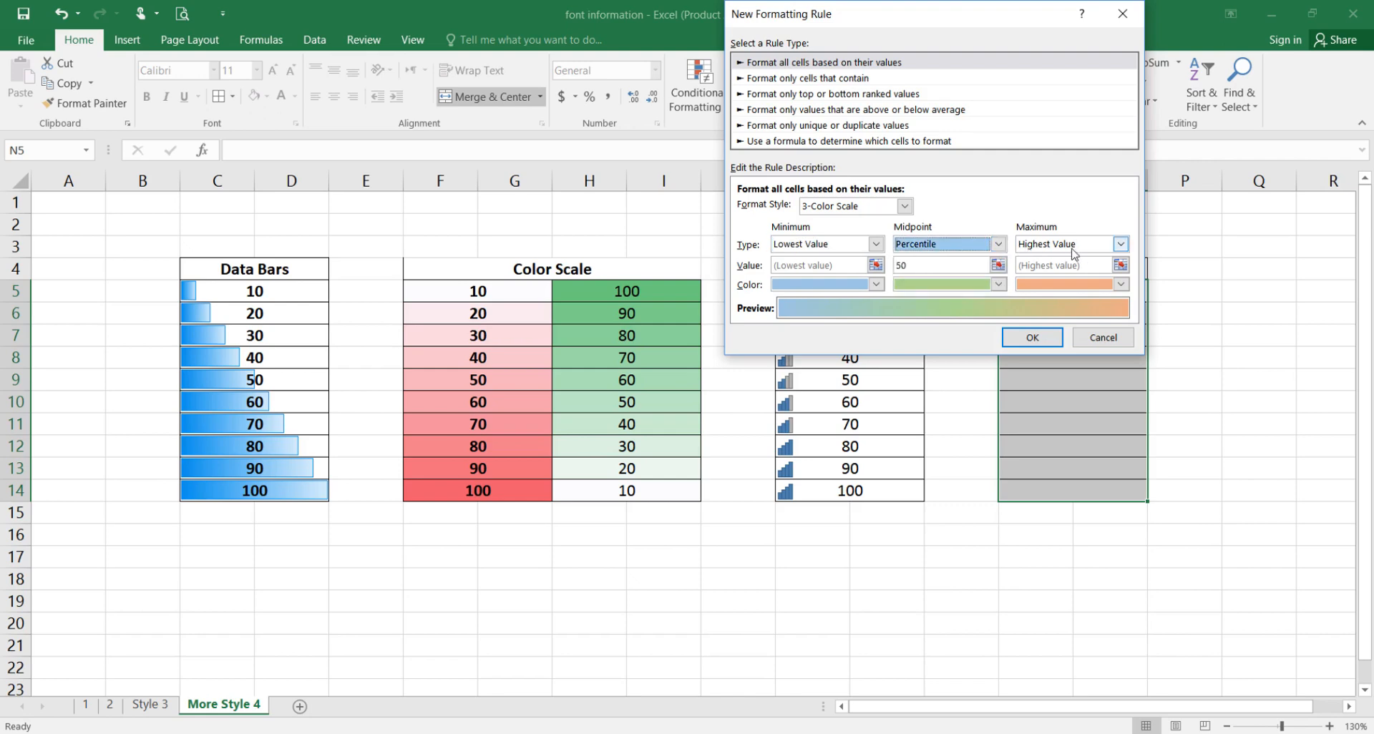
click(1120, 245)
click(1120, 245)
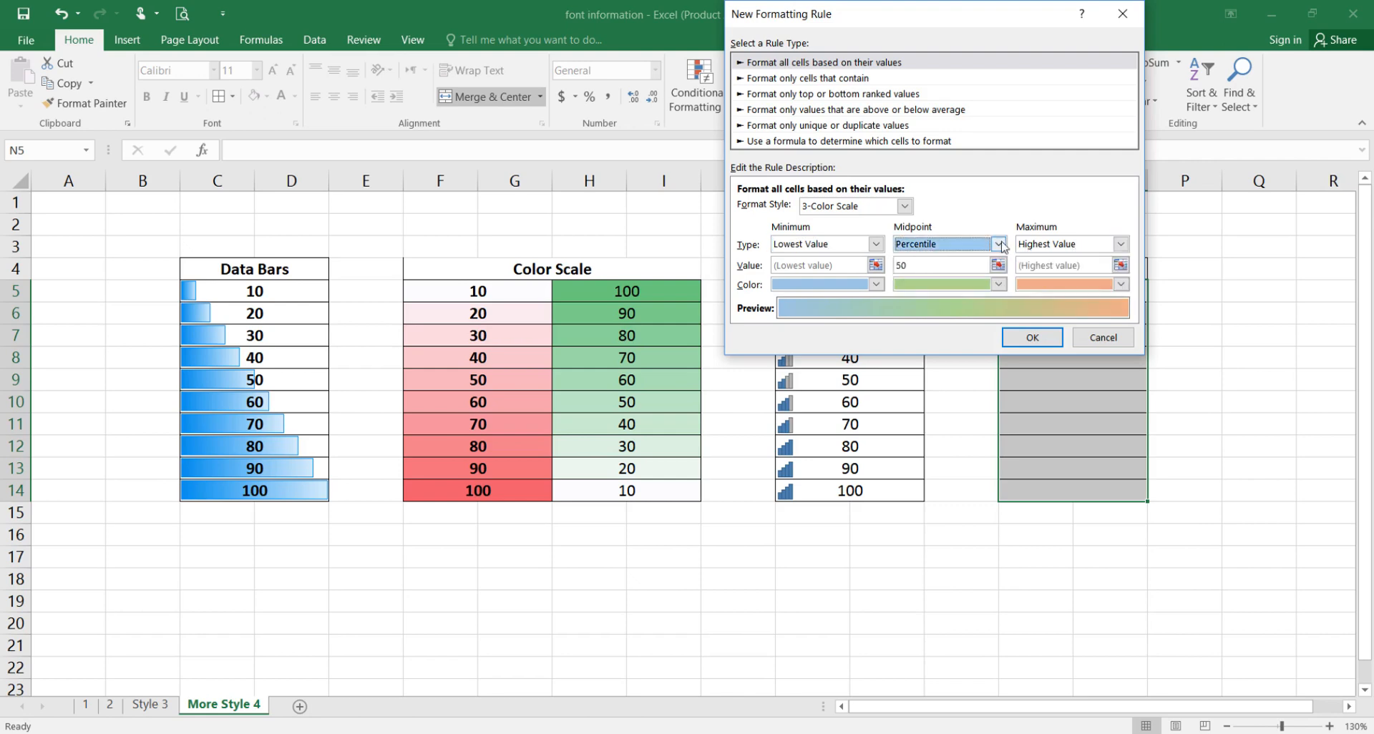
click(1115, 247)
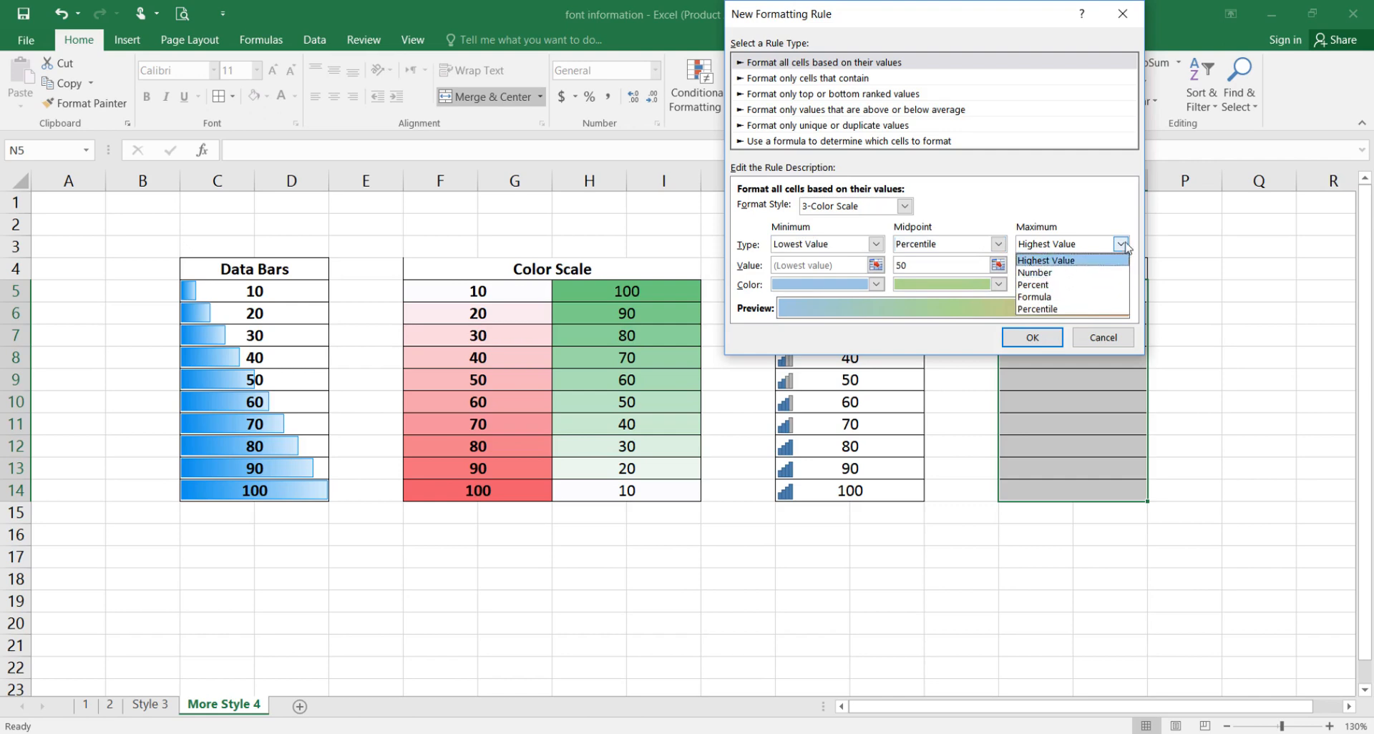
click(931, 237)
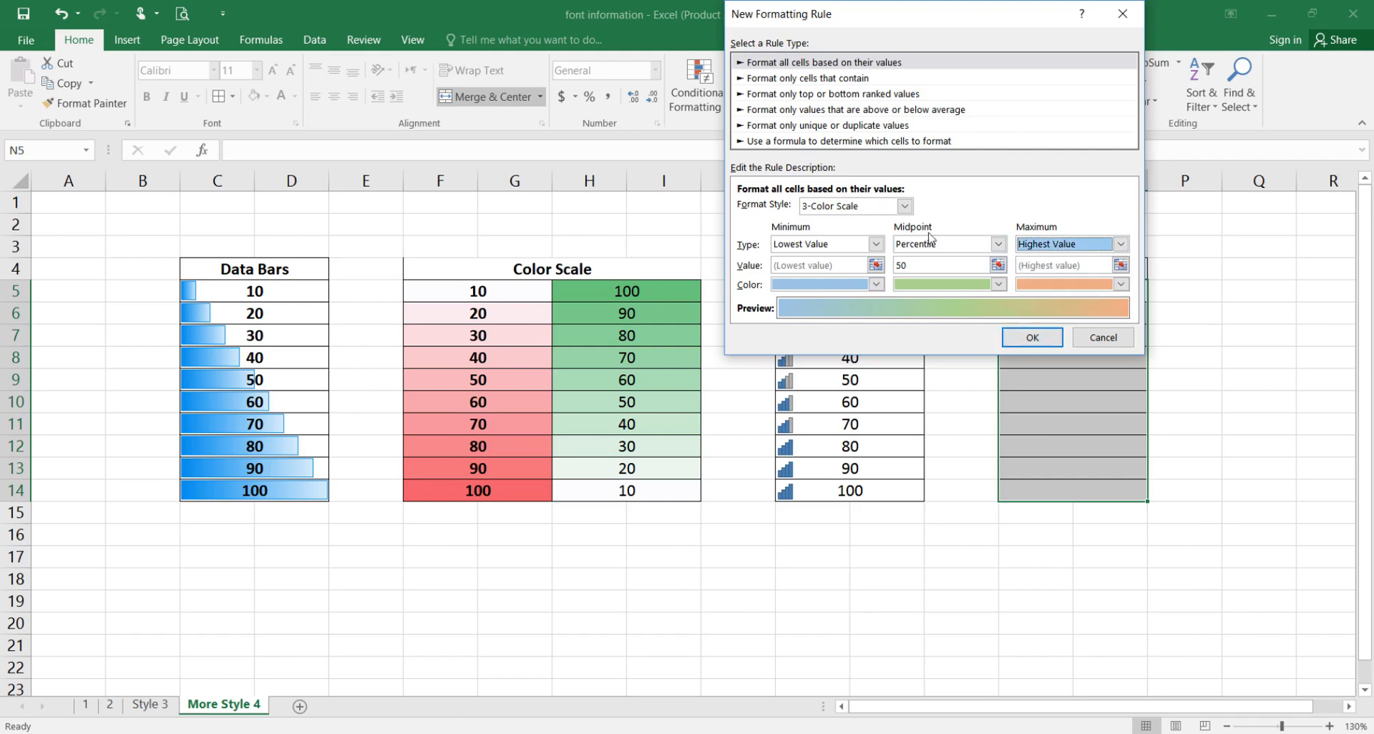
click(1021, 337)
click(1055, 292)
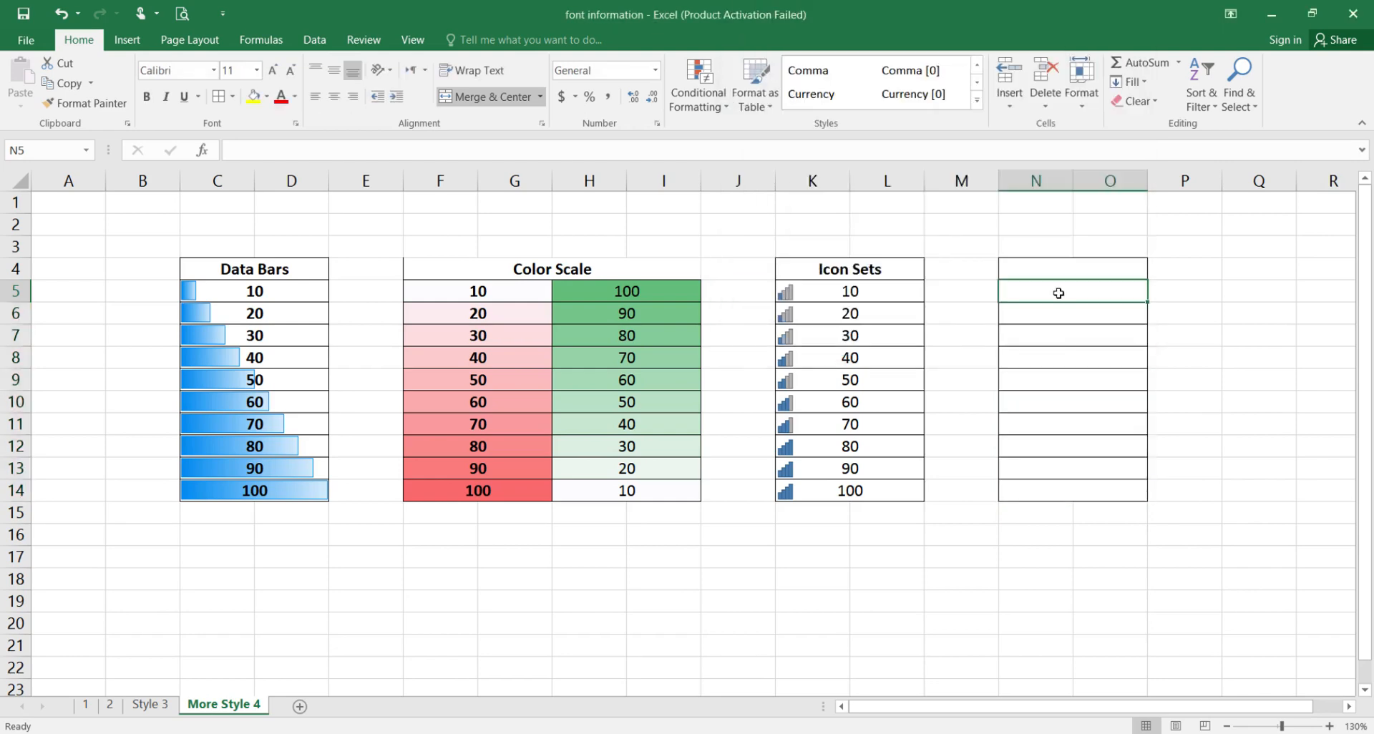
- Copy the numbers of the Icon Sets column, K5:L14, into N5:O14 without their icons
drag(884, 293, 879, 490)
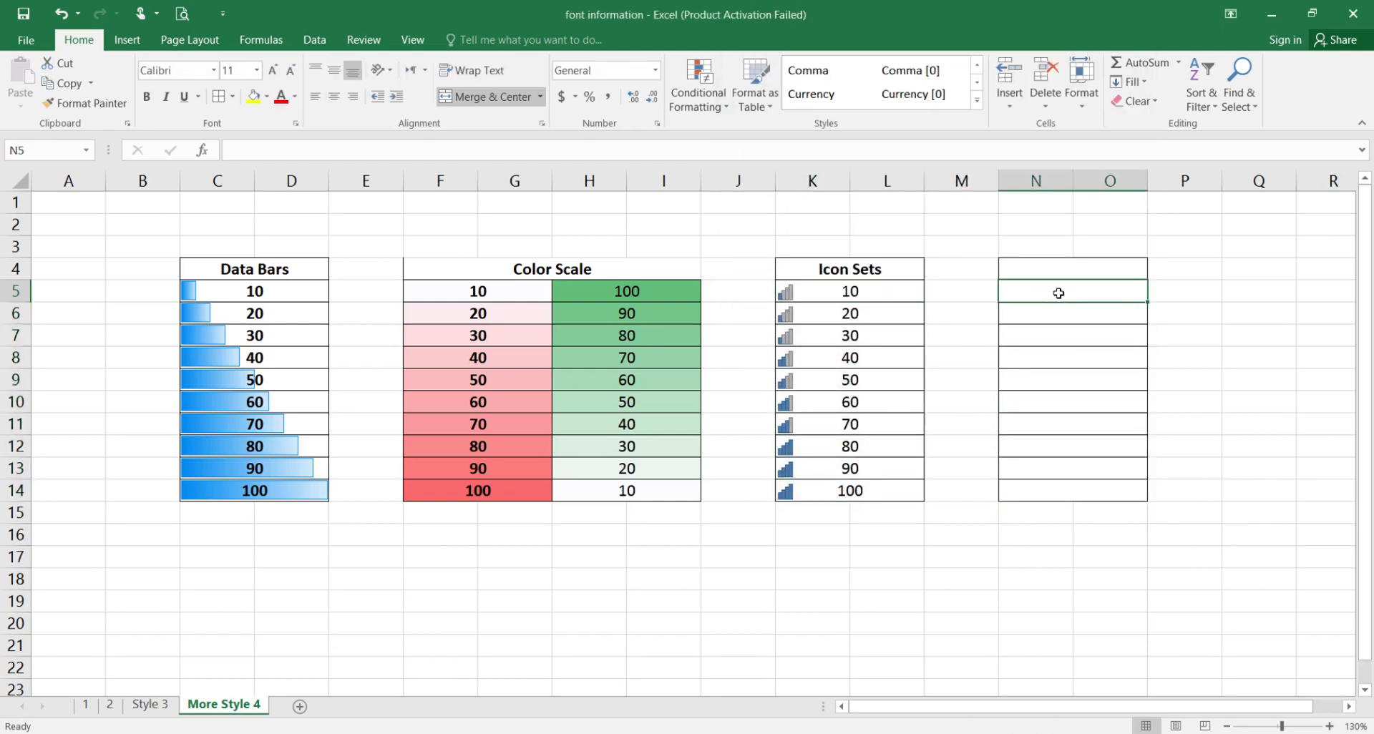
drag(880, 292, 861, 491)
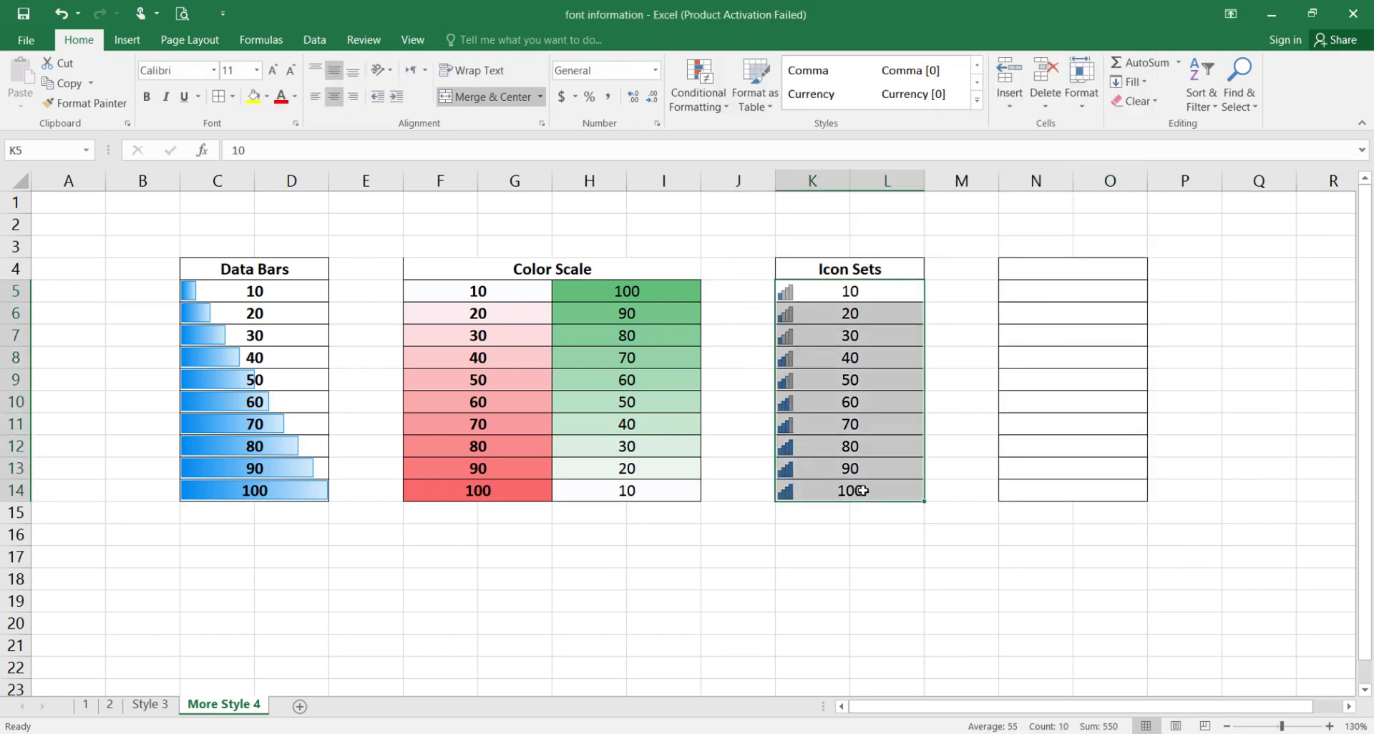
key(ctrl+c)
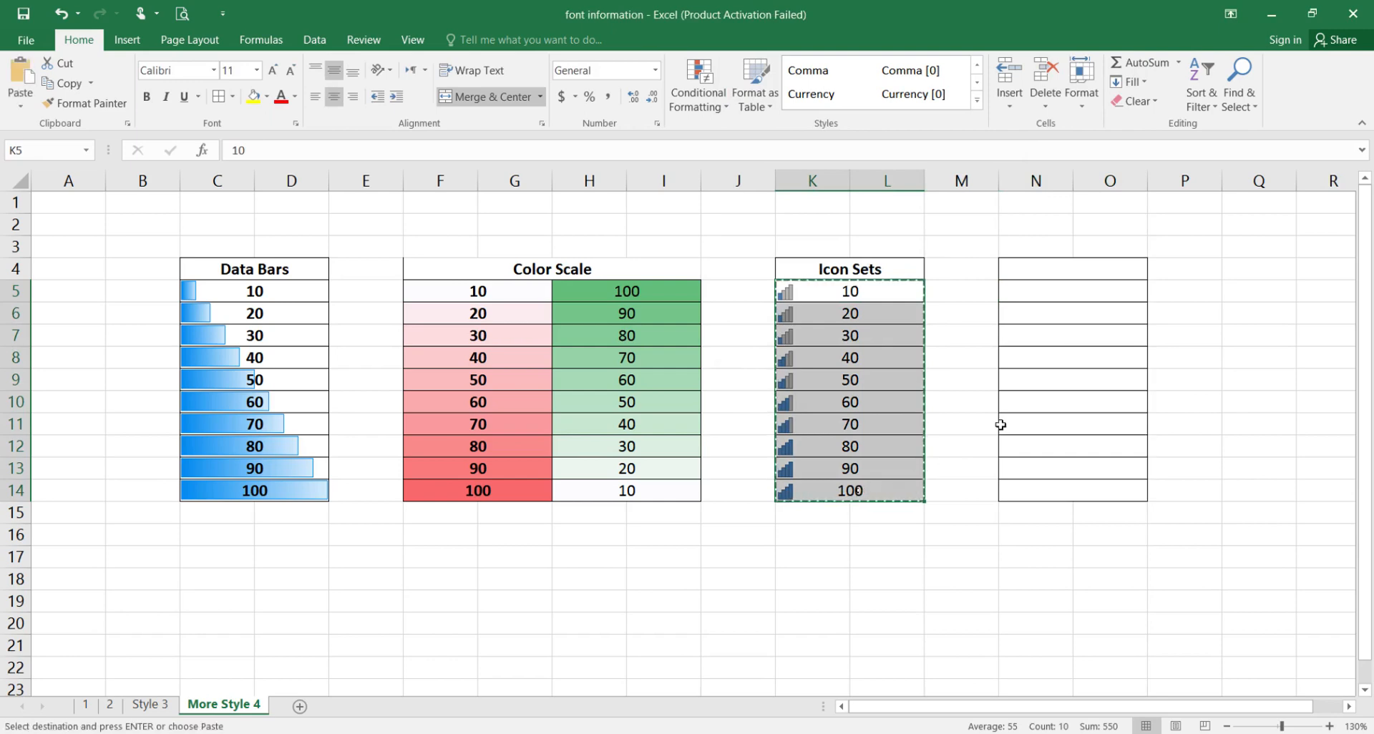
right_click(1068, 295)
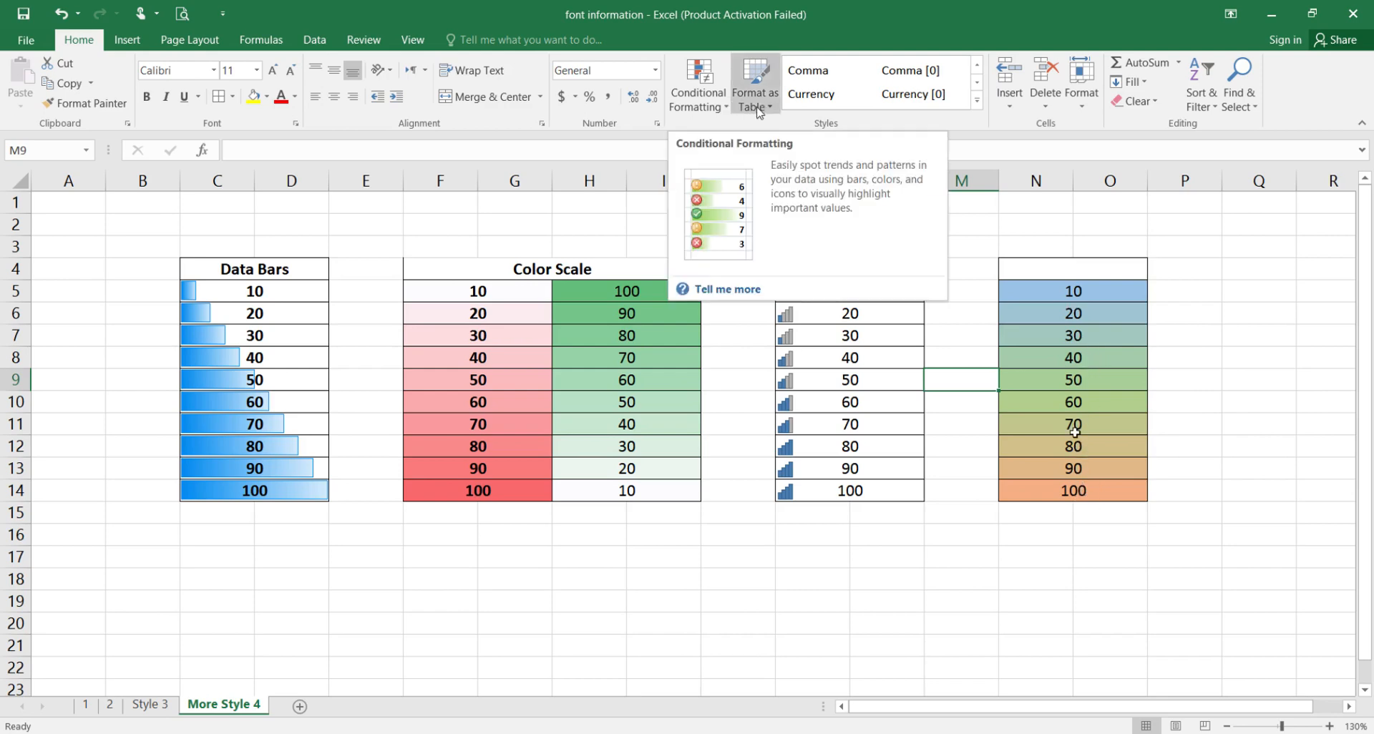
- Clear the conditional formatting rules from the selected cells N5:O14, and undo the clearing
drag(1096, 286, 1040, 488)
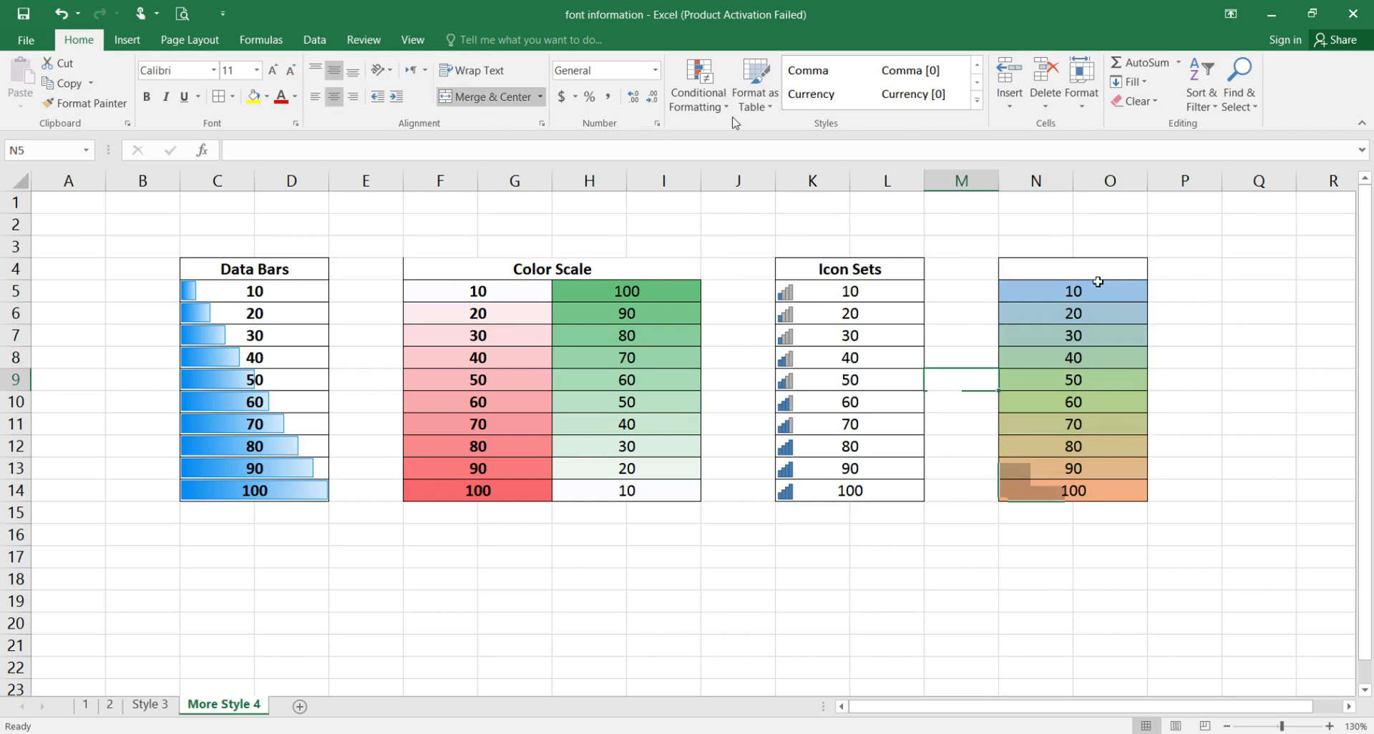
click(727, 108)
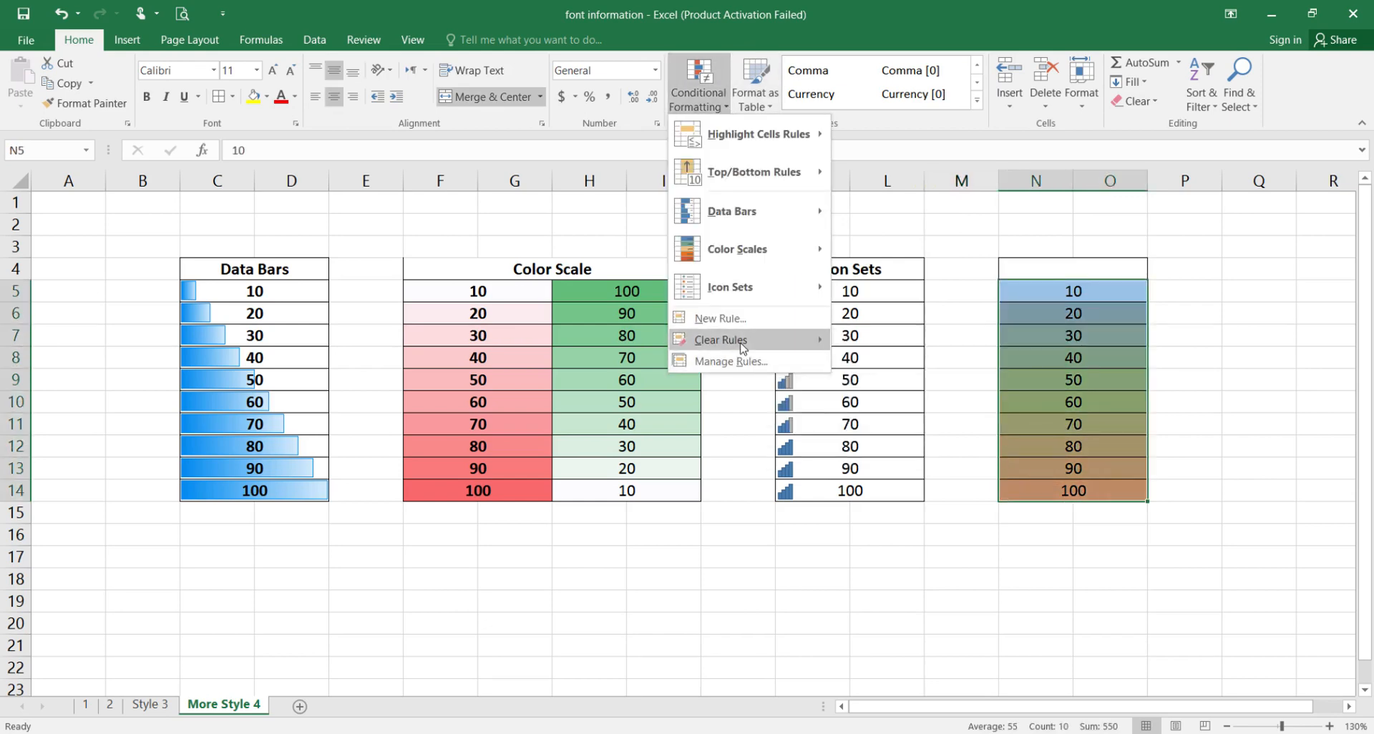
click(741, 342)
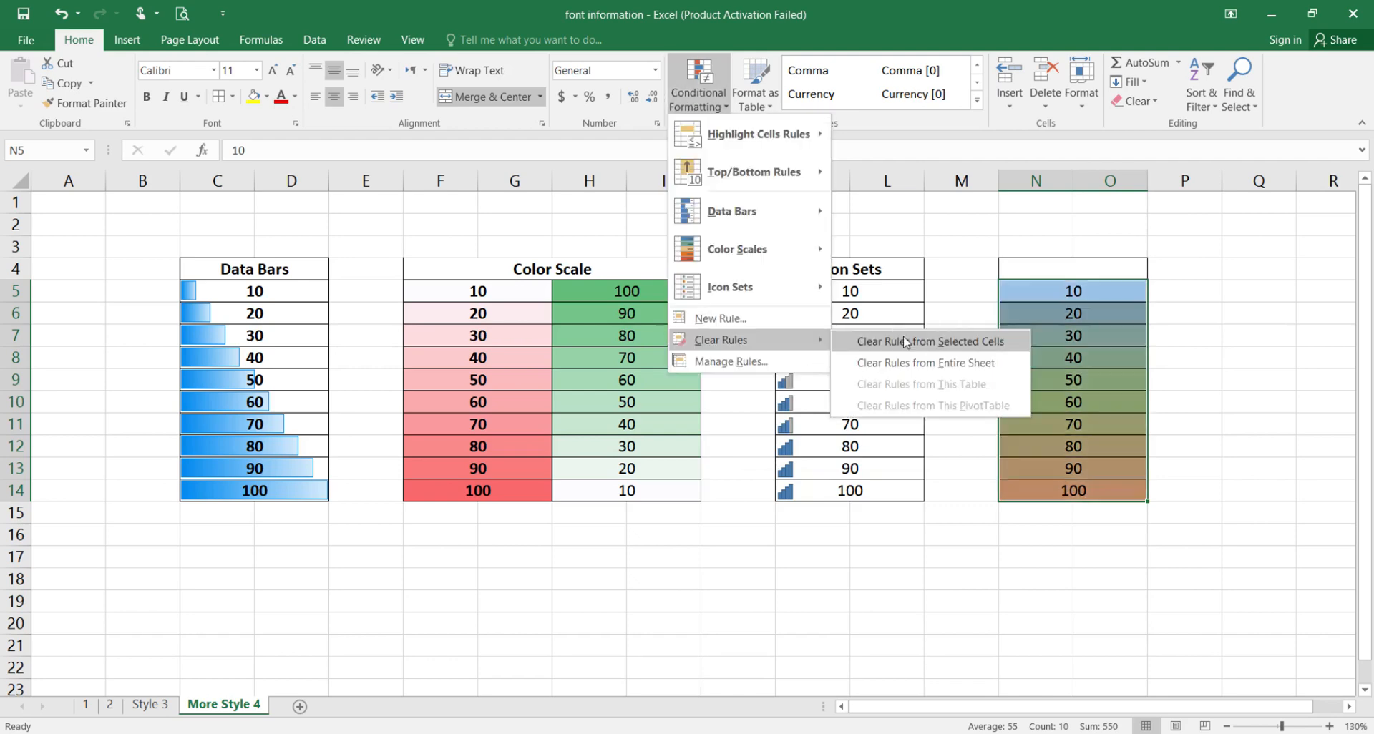
click(905, 342)
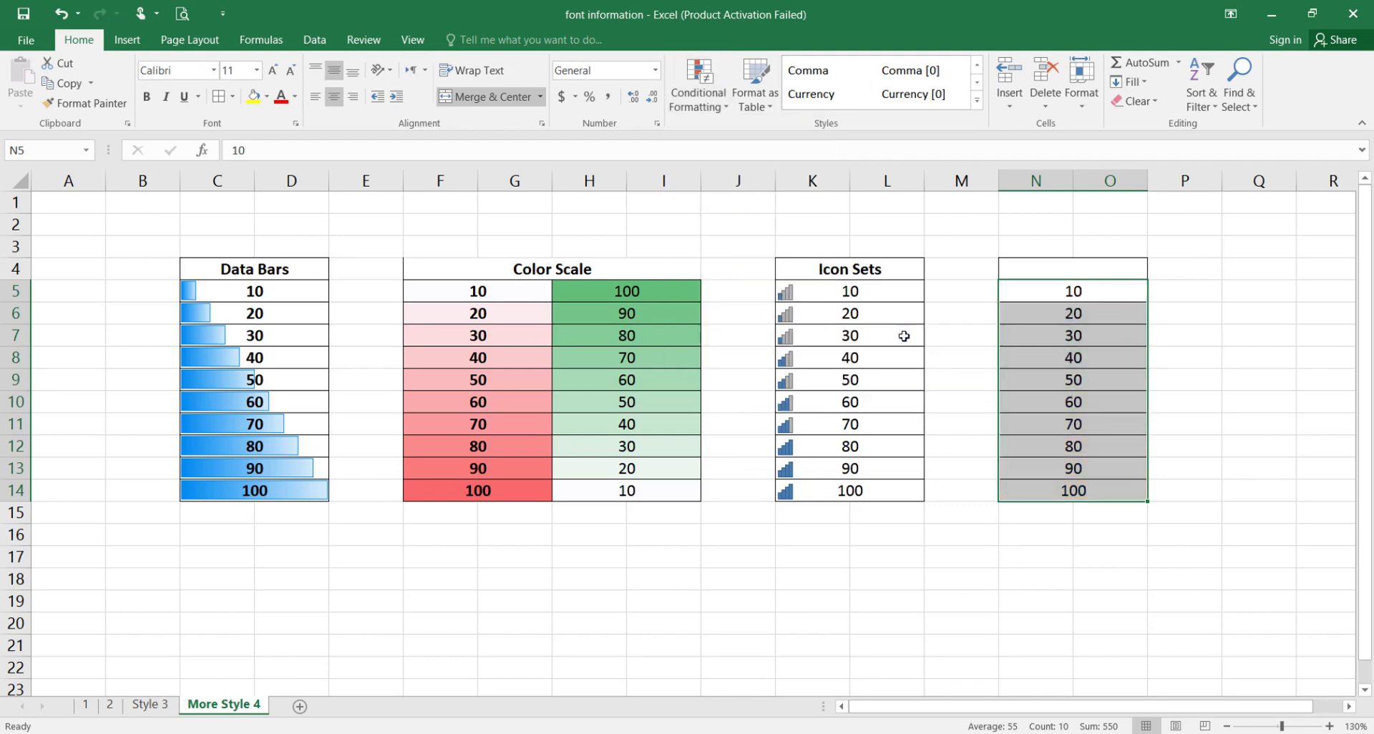
key(ctrl+z)
click(983, 526)
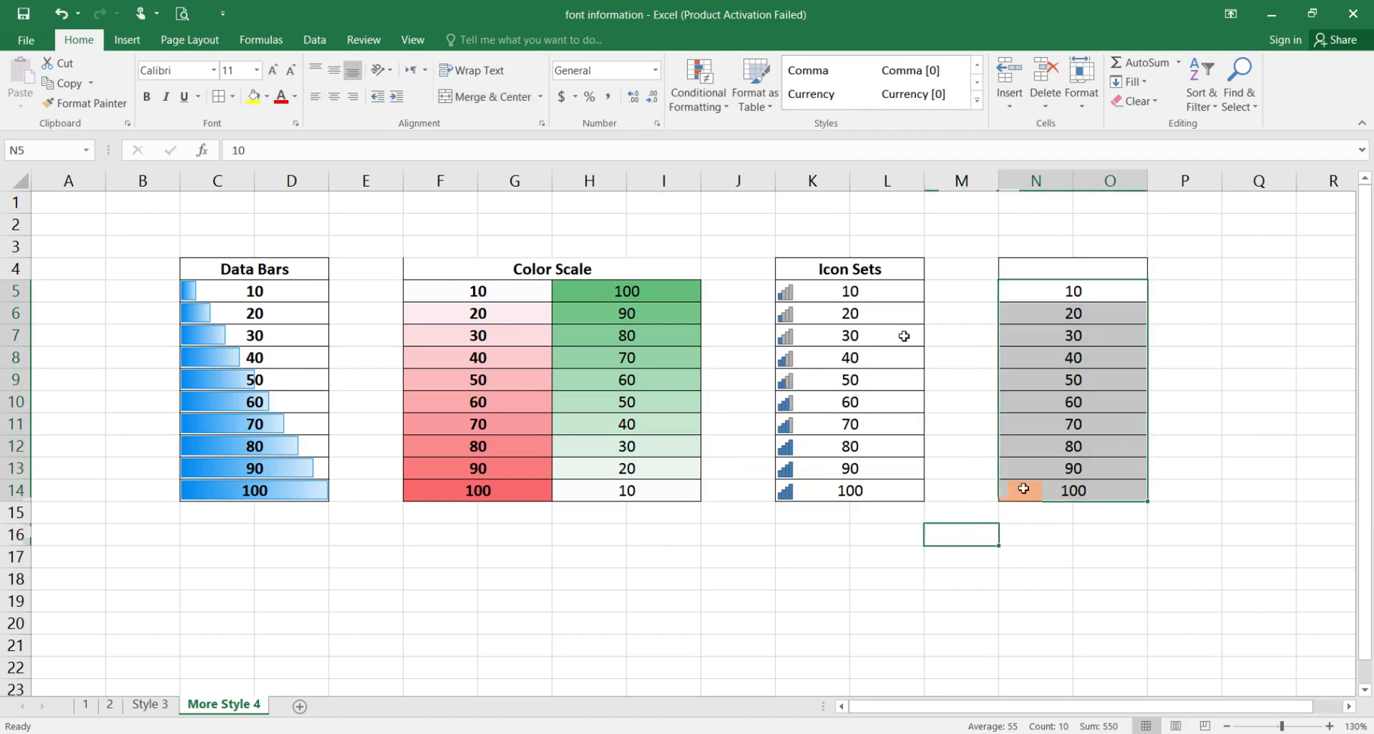
- Try to clear the conditional formatting rules from the entire sheet
click(728, 100)
mouse_move(758, 341)
click(884, 345)
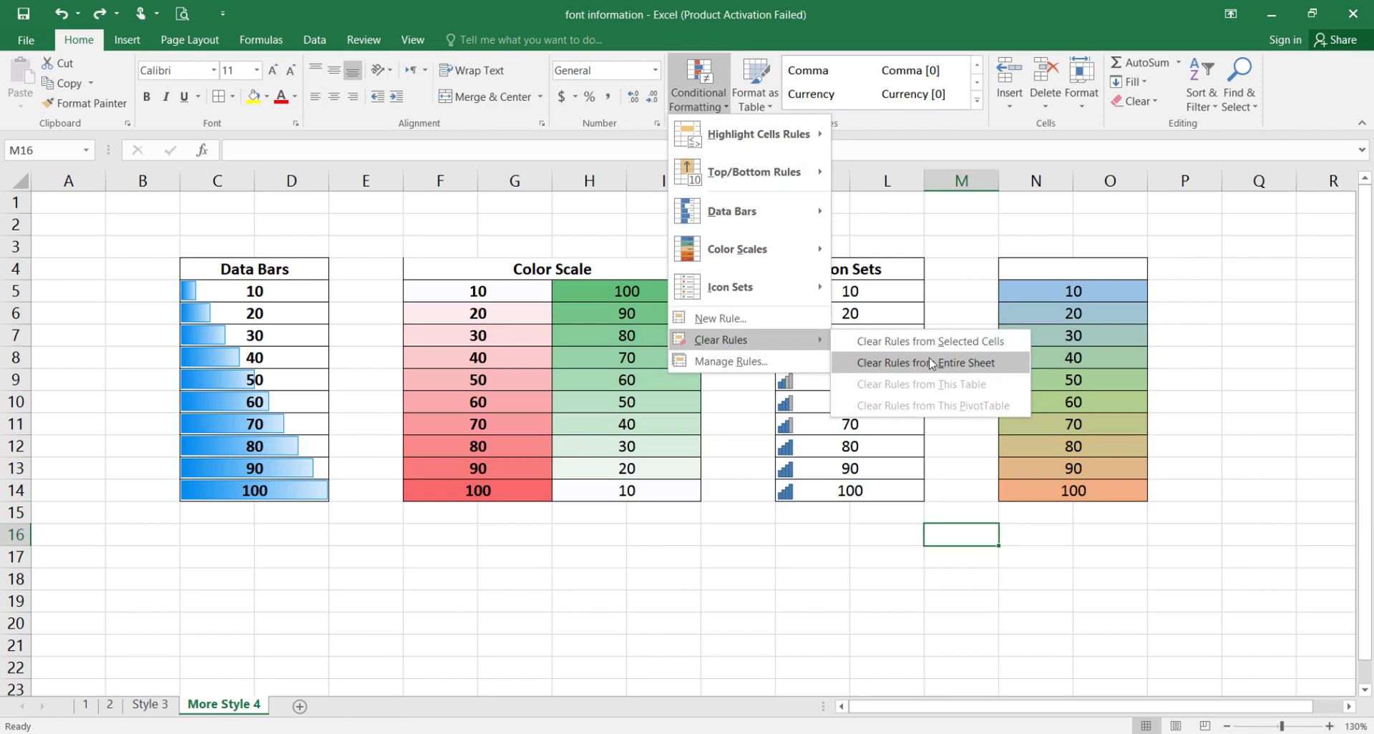
click(932, 363)
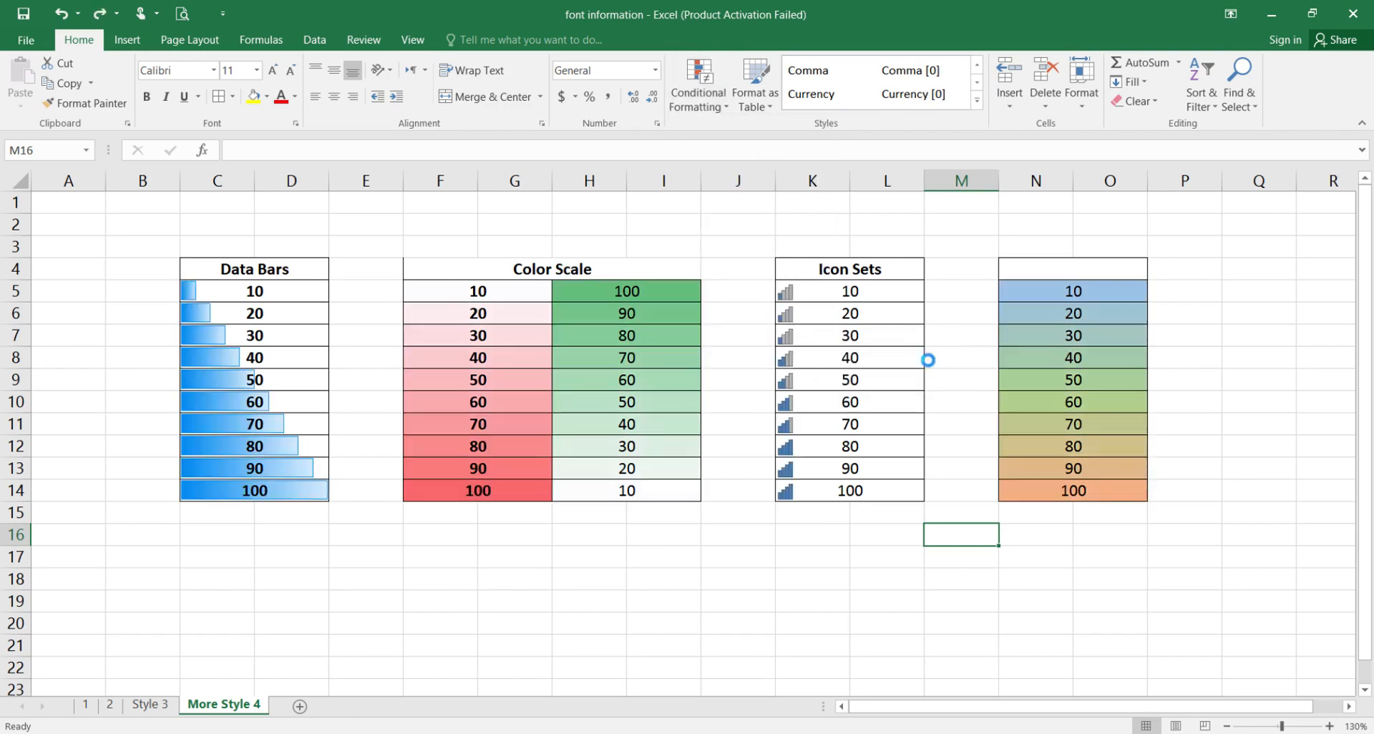
- Open the conditional formatting rules manager for N5:O14 and view the edit settings of its color scale rule
click(698, 93)
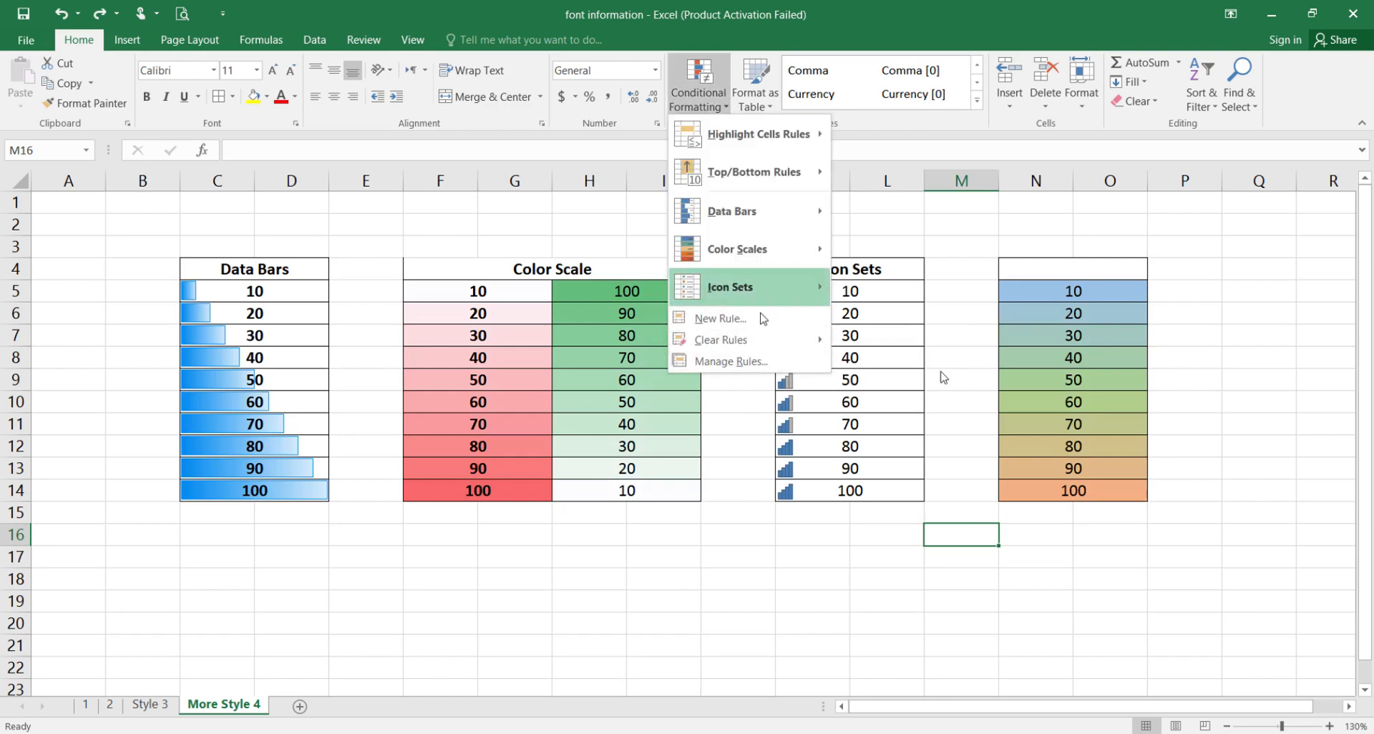
drag(1108, 292, 1104, 487)
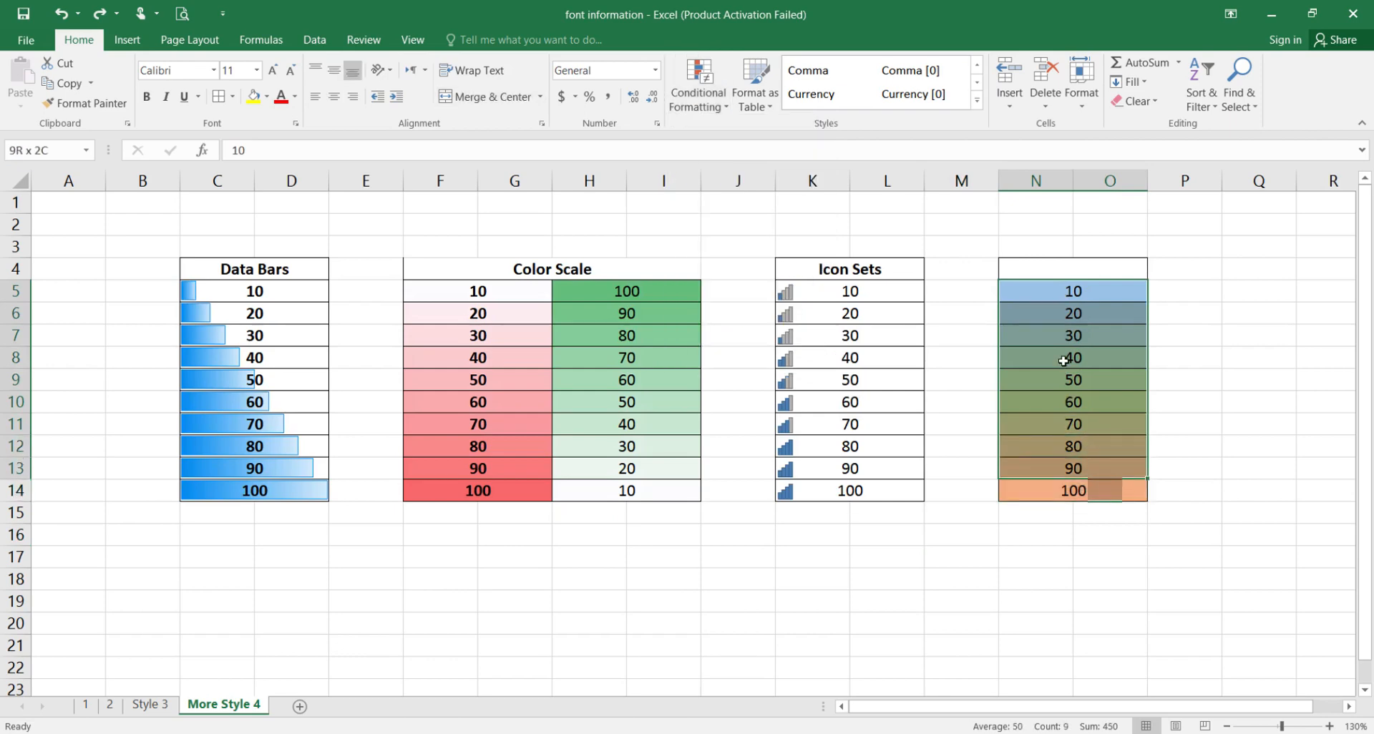
drag(1063, 360, 1084, 491)
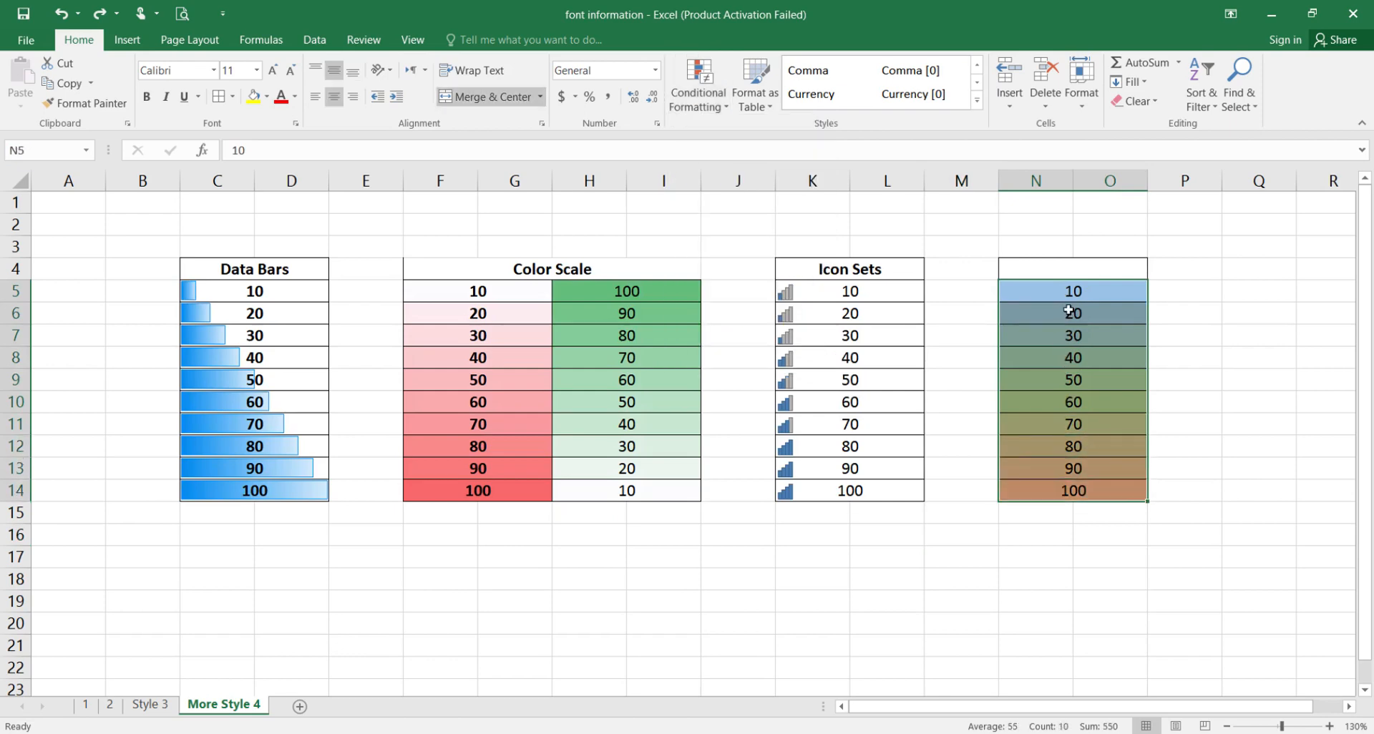
click(698, 93)
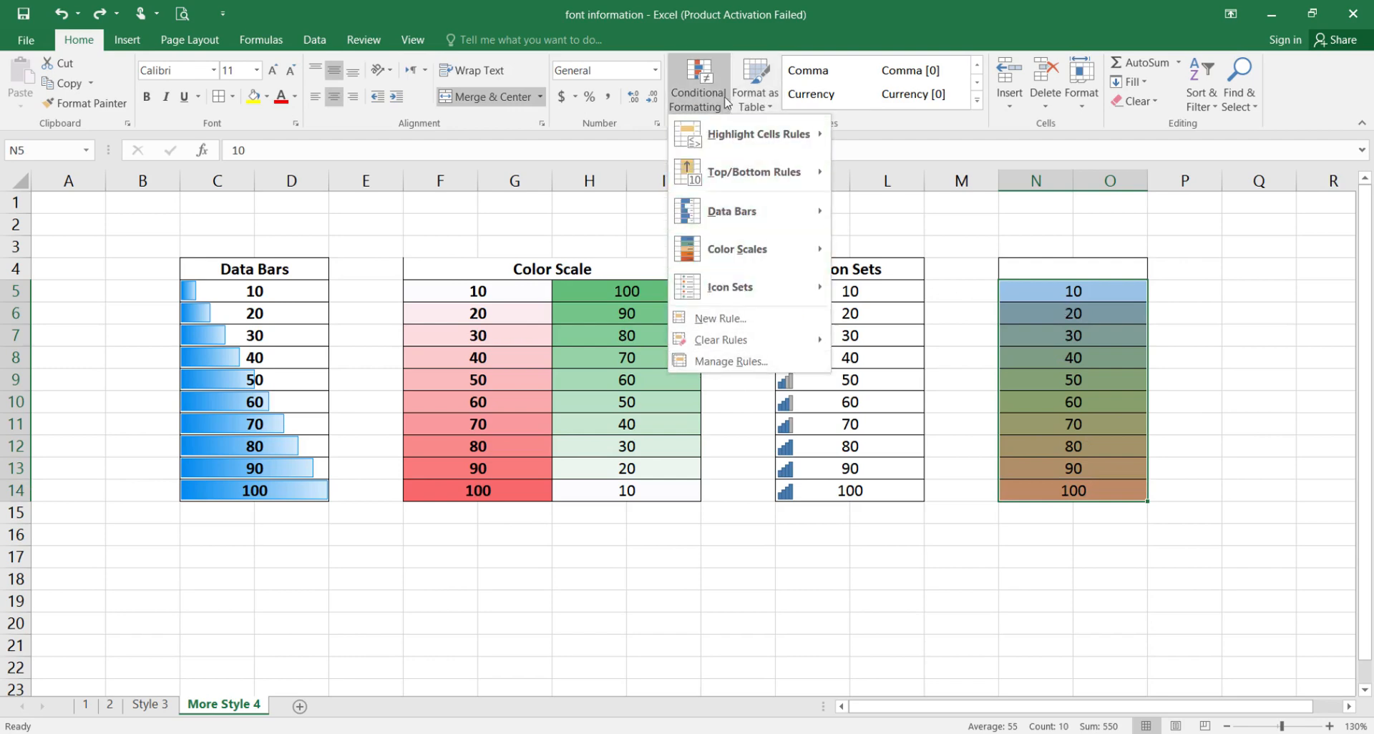
click(719, 362)
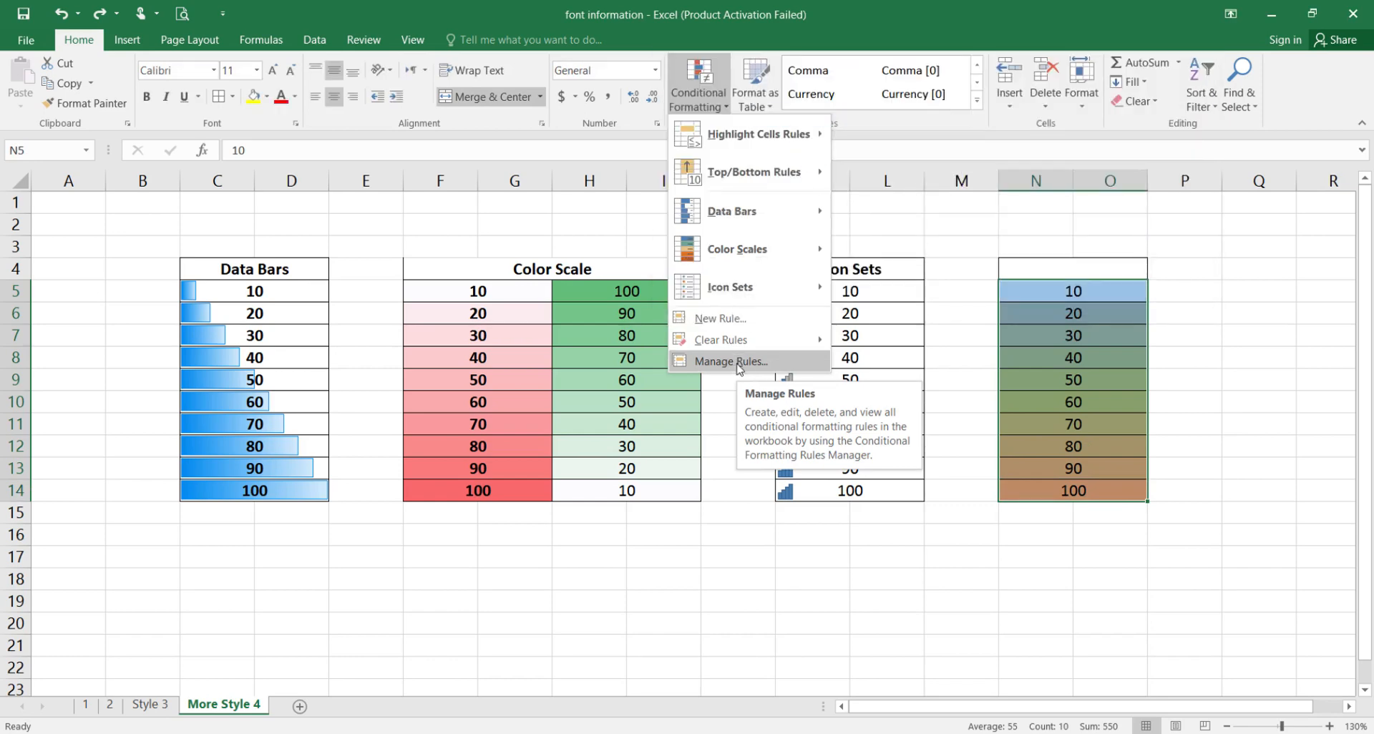
click(794, 116)
key(Escape)
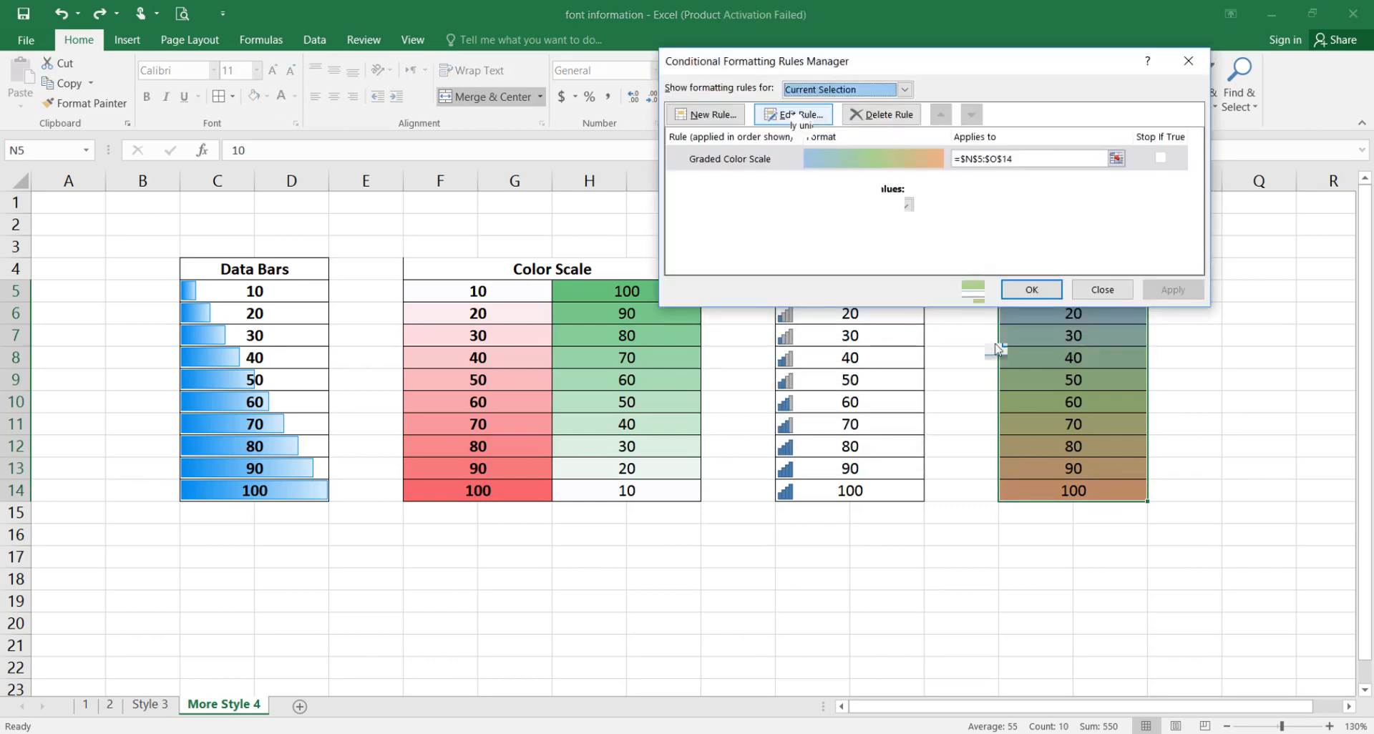
- Add a new 2-Color Scale rule to N5:O14, orange for the lowest value and light yellow for the highest, and apply it
click(1098, 342)
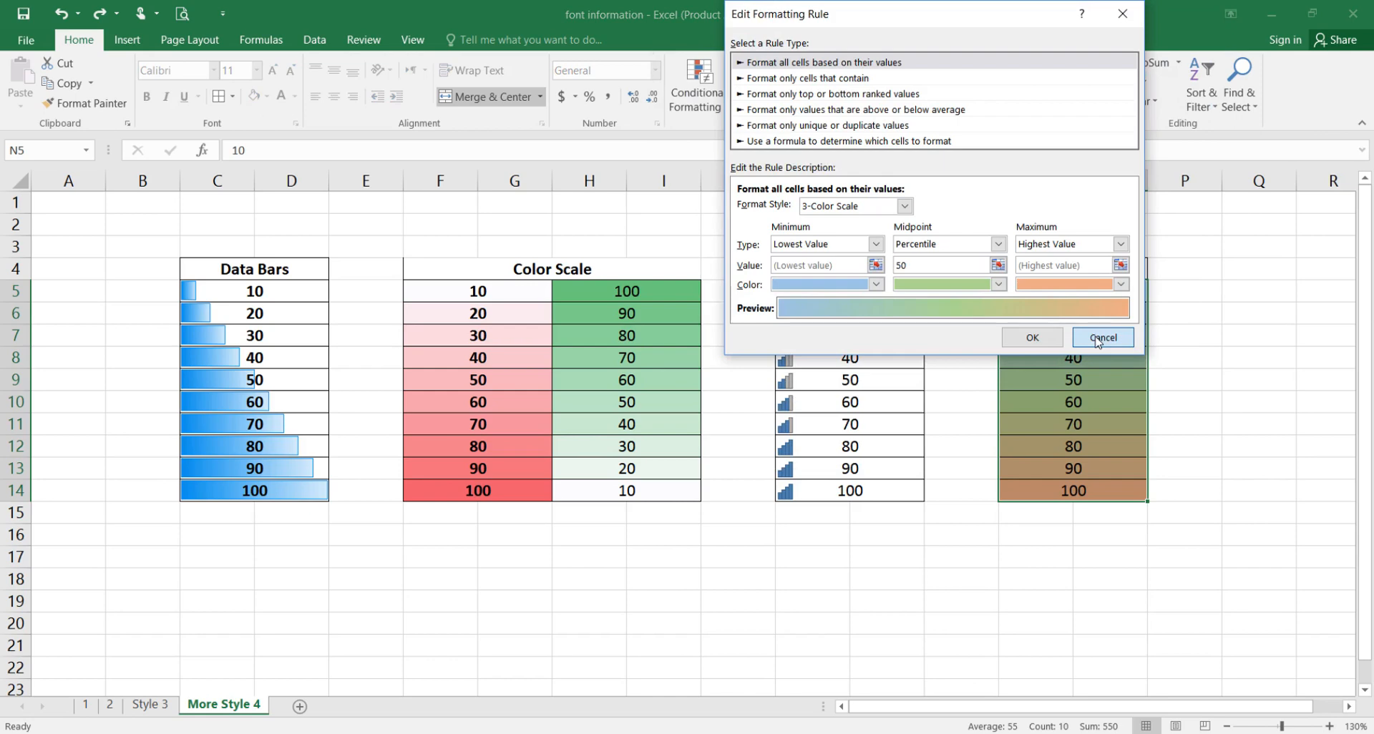
click(708, 115)
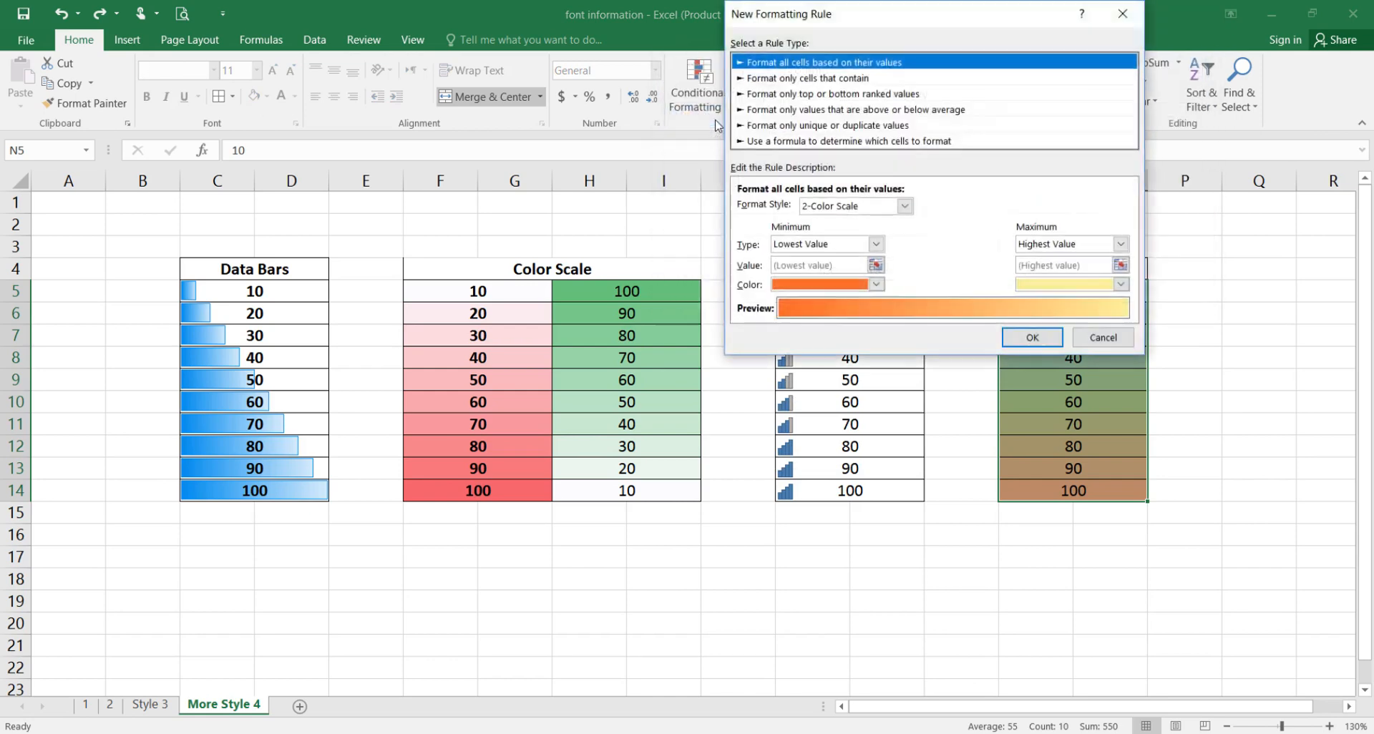
key(Escape)
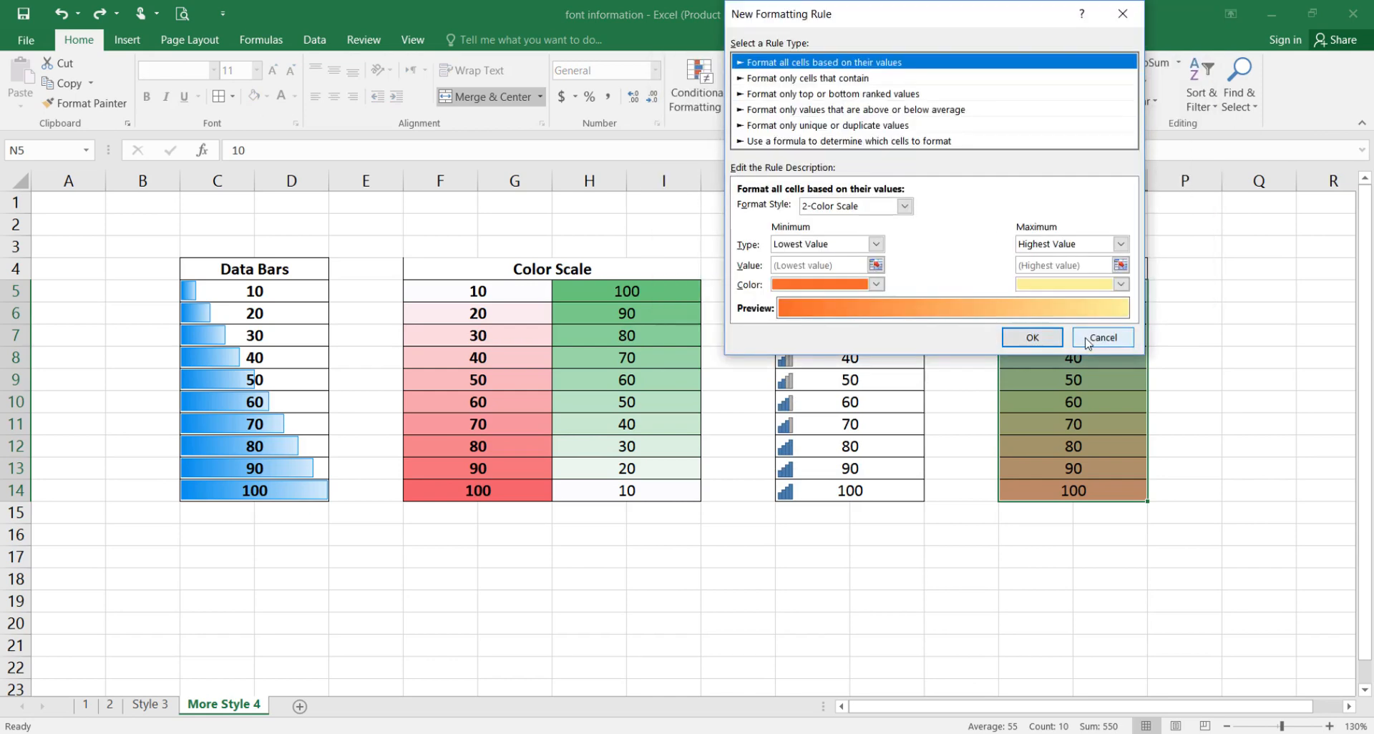
click(1088, 338)
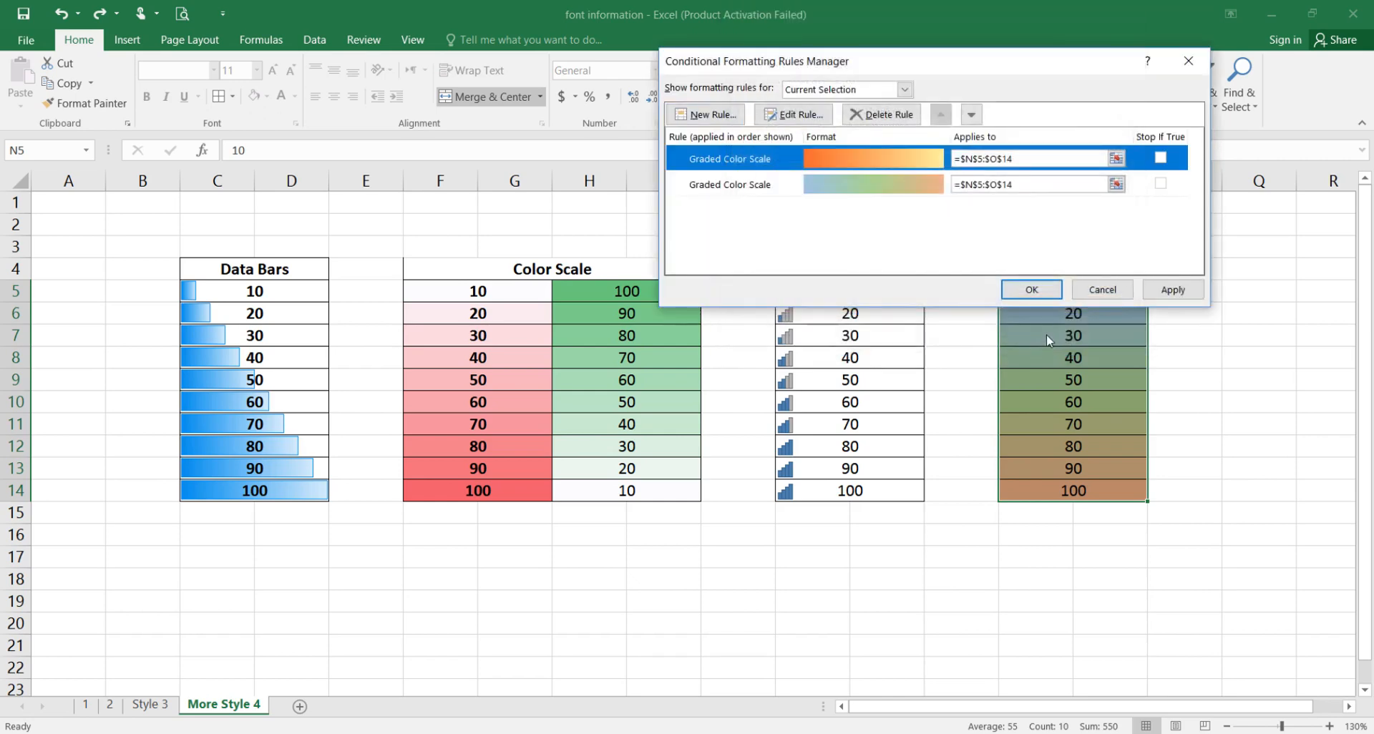
click(1031, 290)
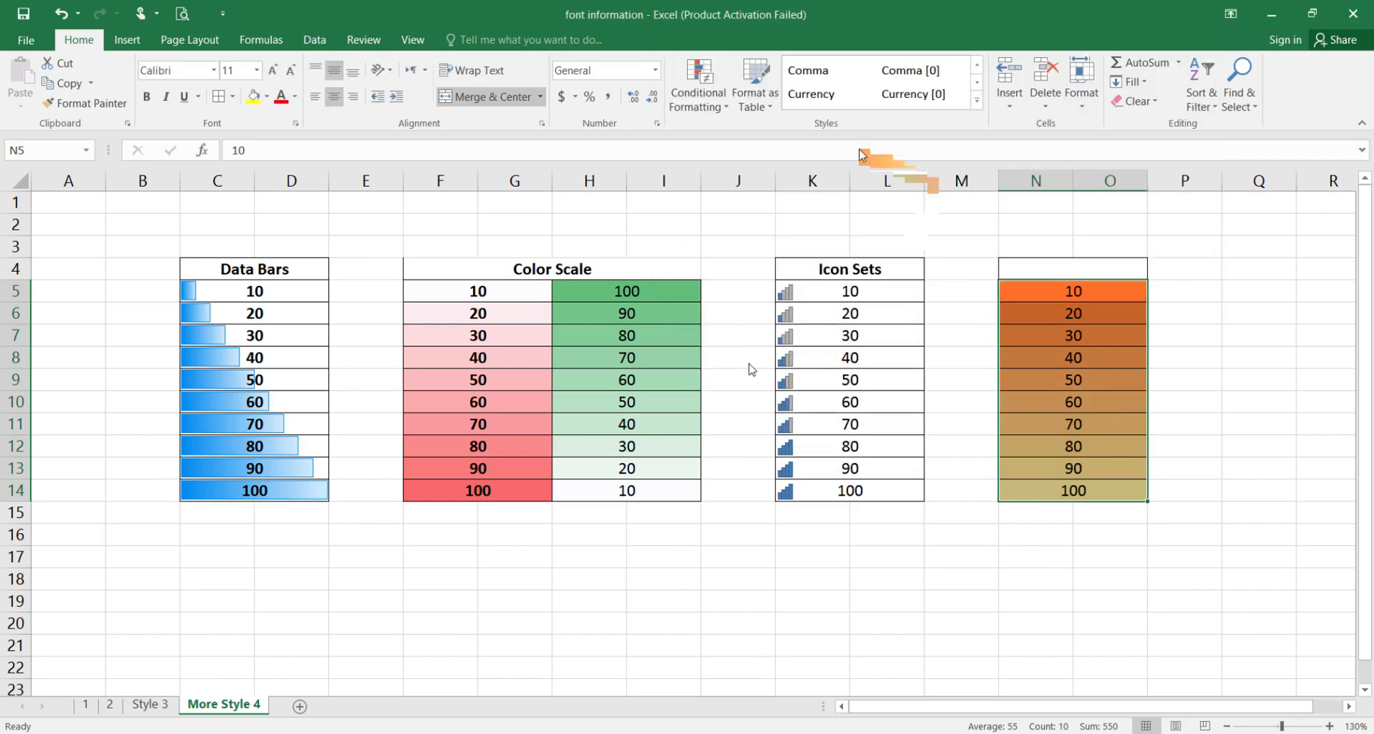
- View the settings of the orange-to-yellow color scale rule on N5:O14 and delete that rule
click(802, 116)
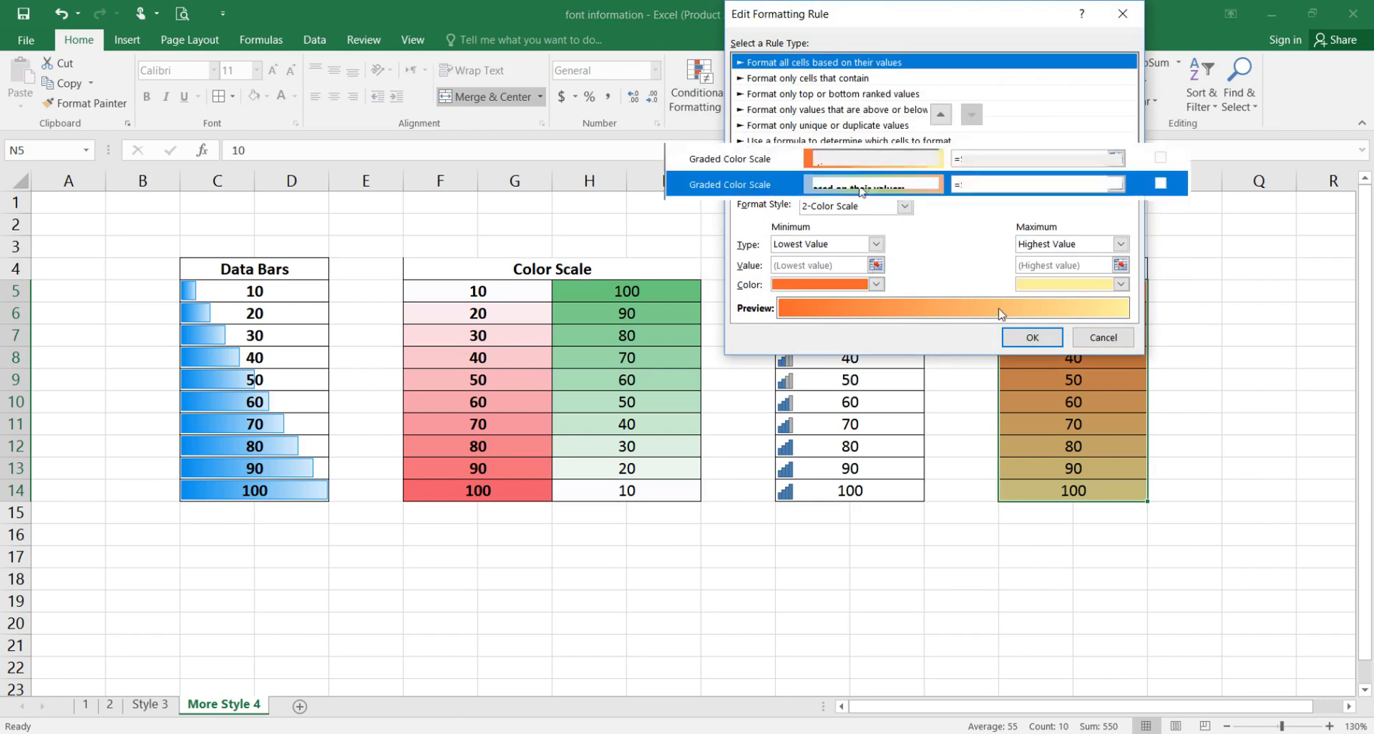
key(Return)
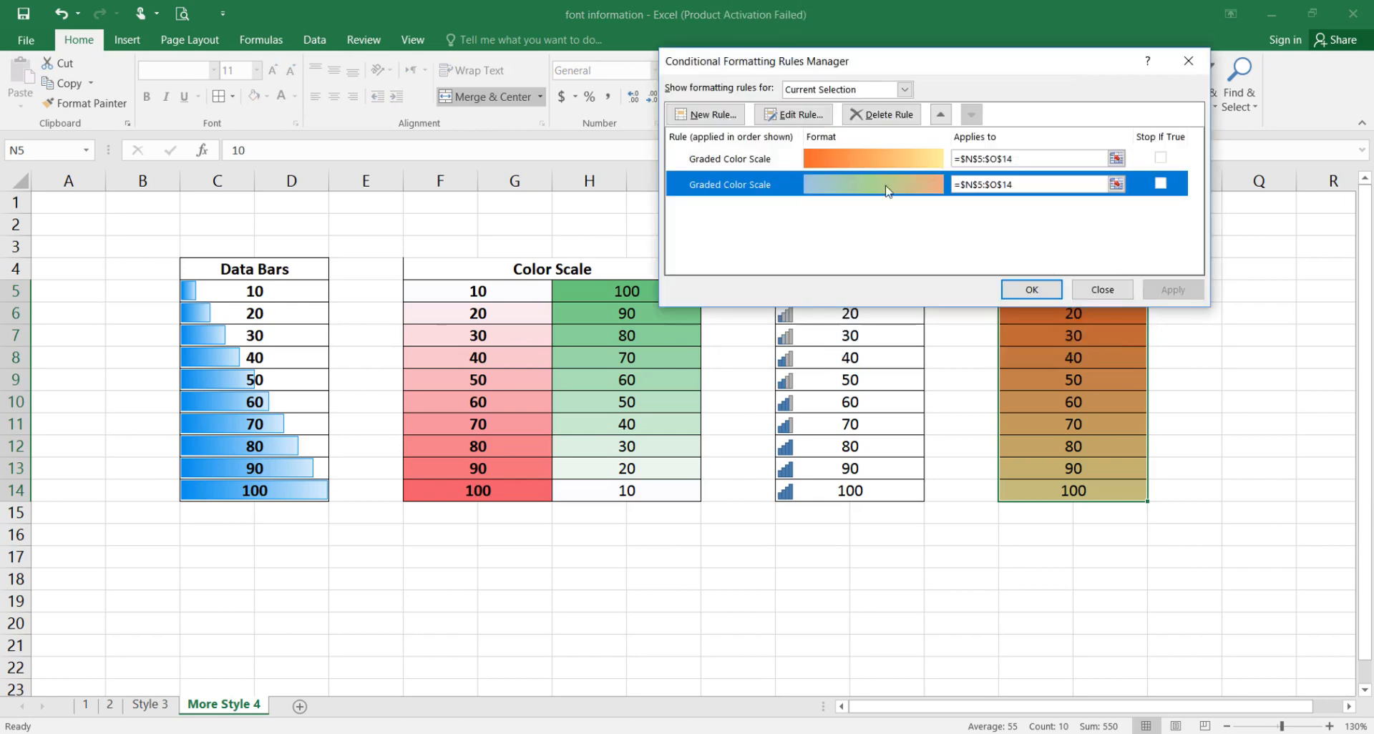
click(852, 159)
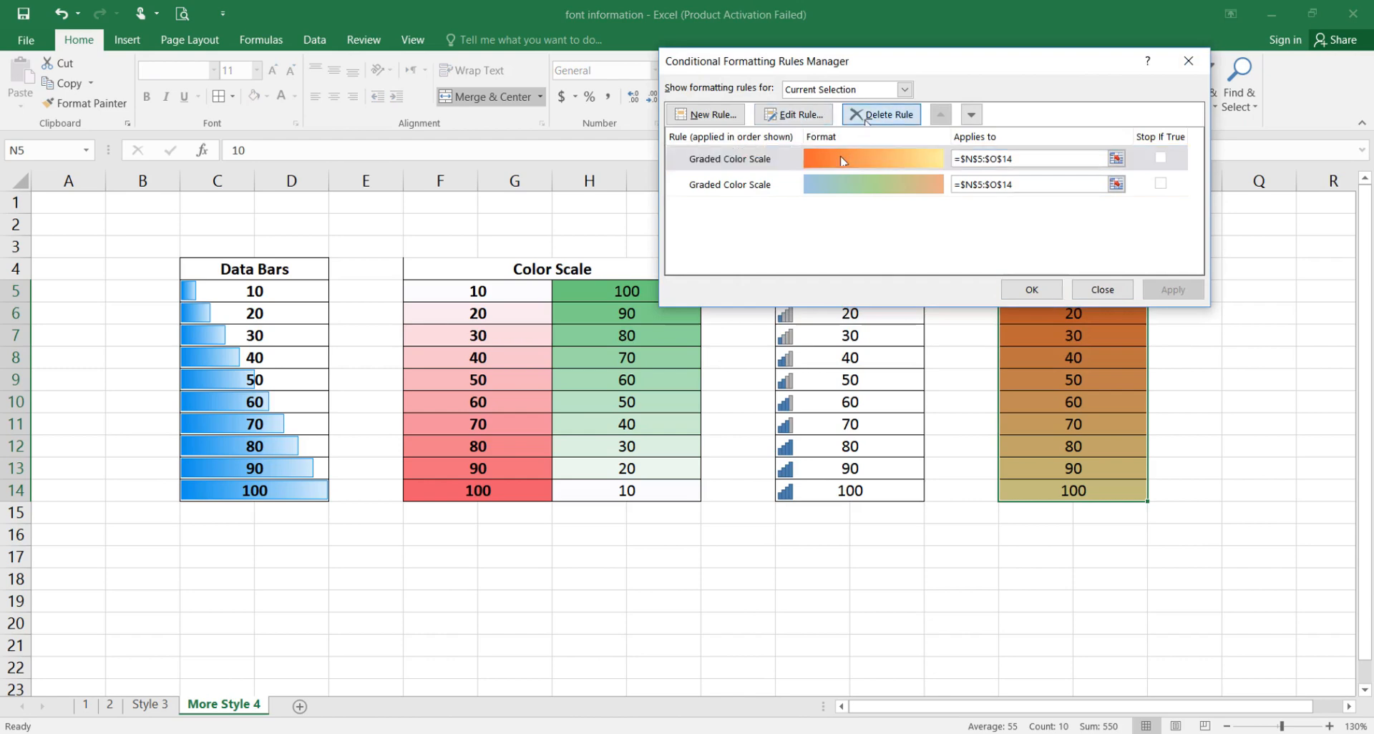
click(842, 162)
key(Delete)
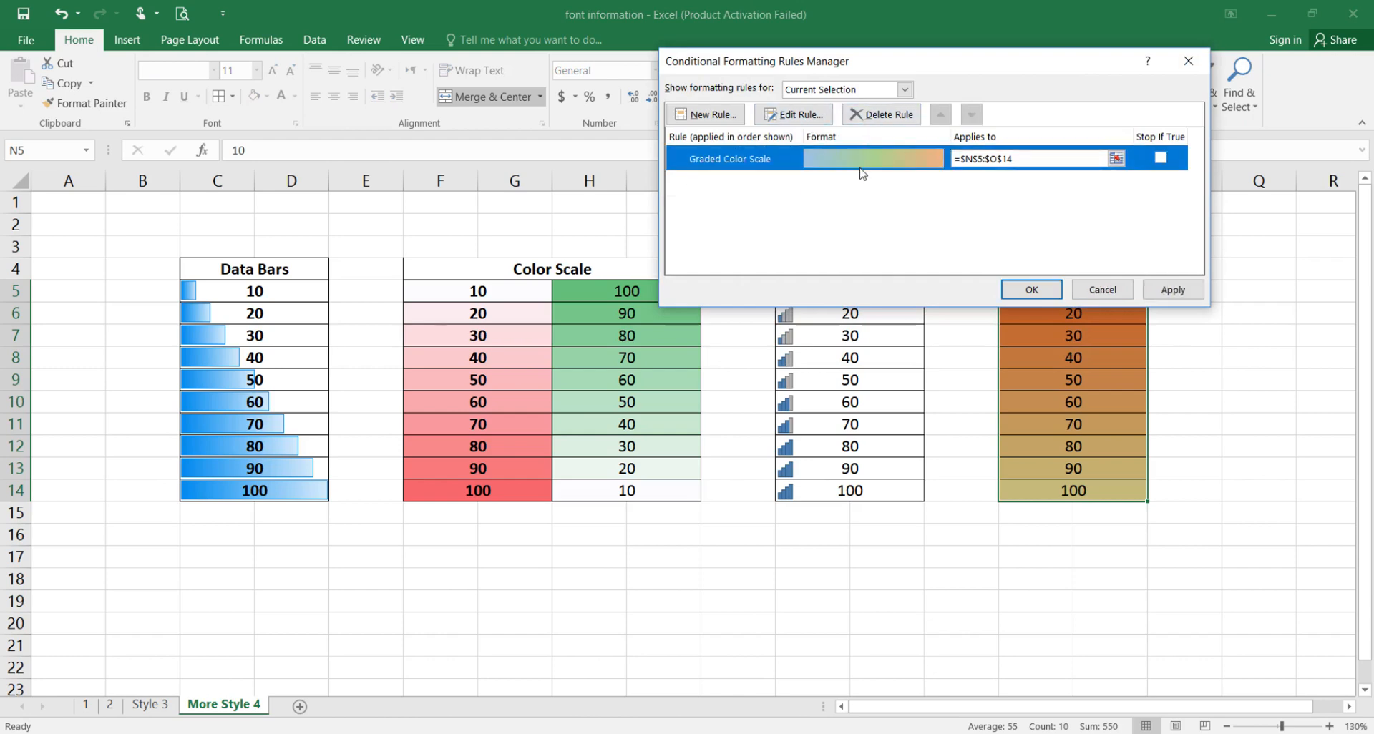
- Change the remaining 3-Color Scale rule on N5:O14 to a blue-gray midpoint and a dark green maximum, and apply it
double_click(847, 157)
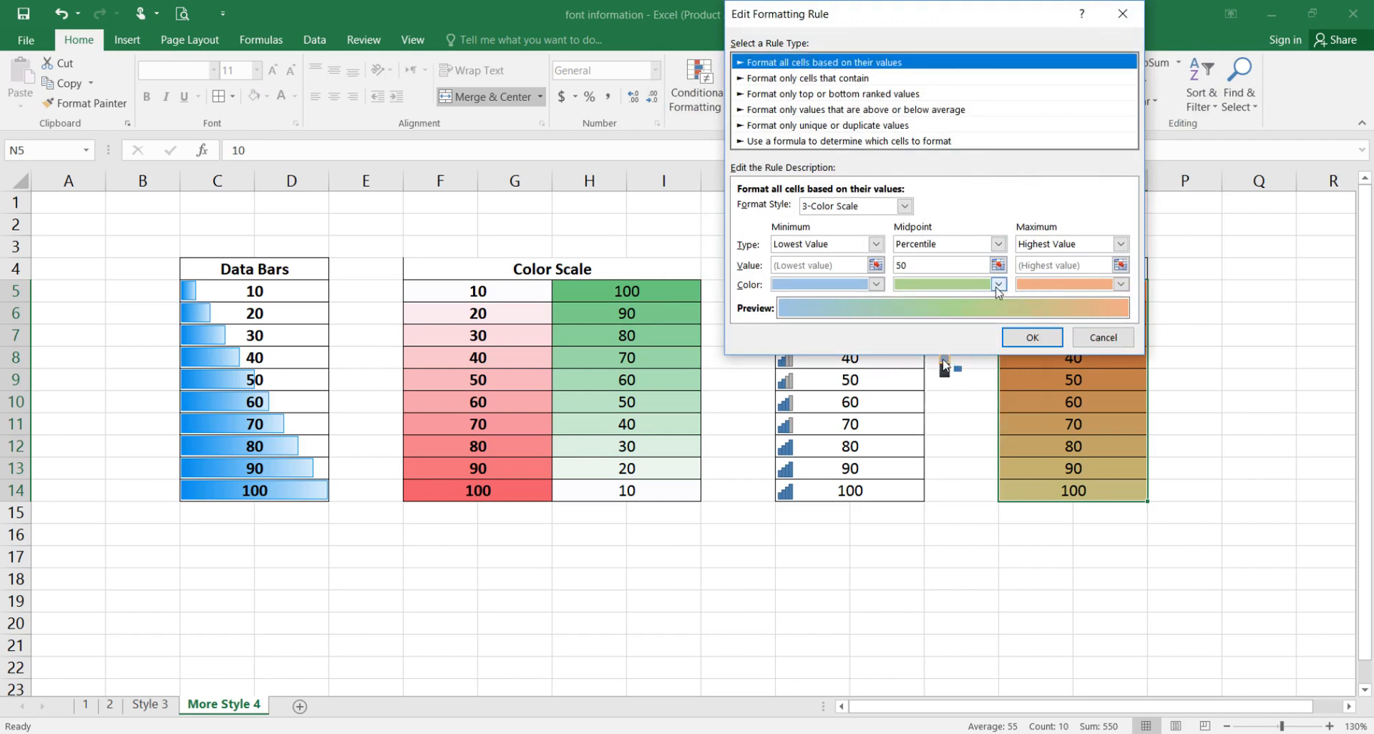
click(1064, 286)
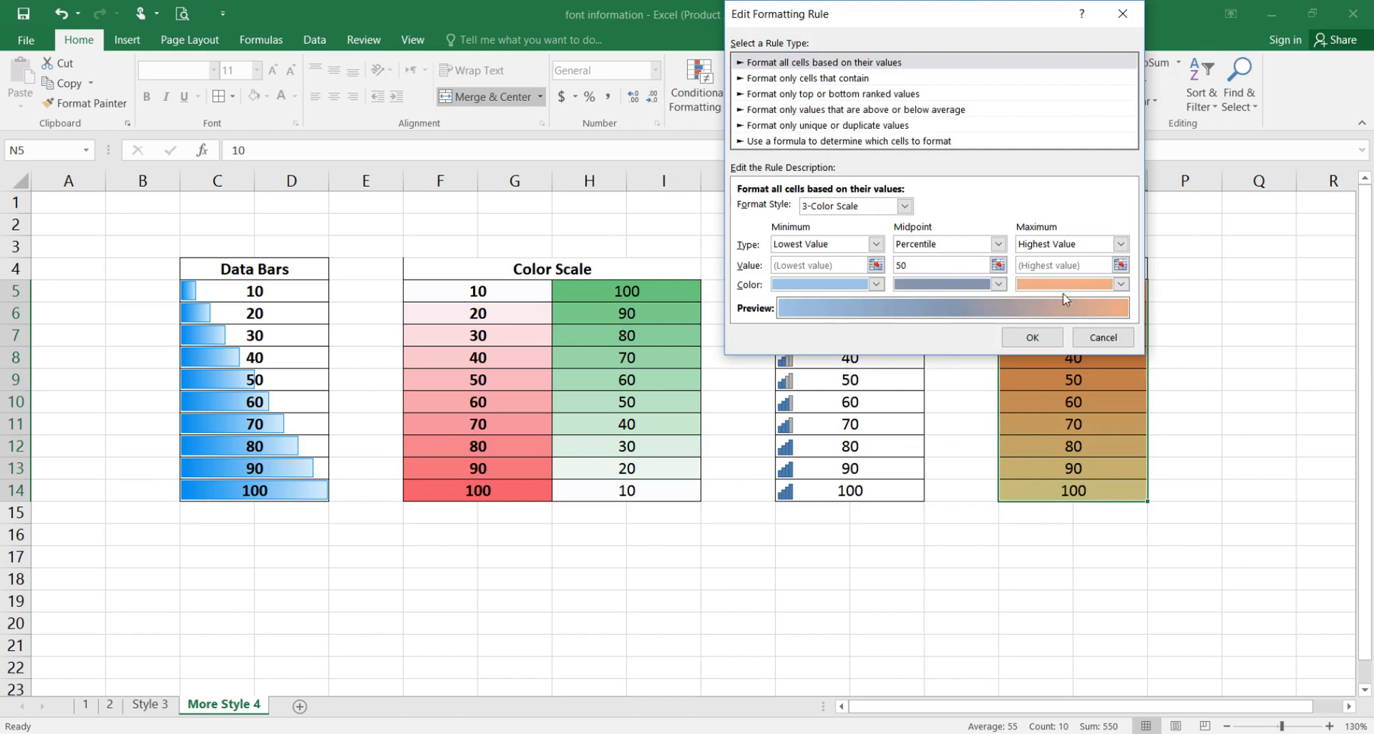
click(1093, 365)
click(1024, 340)
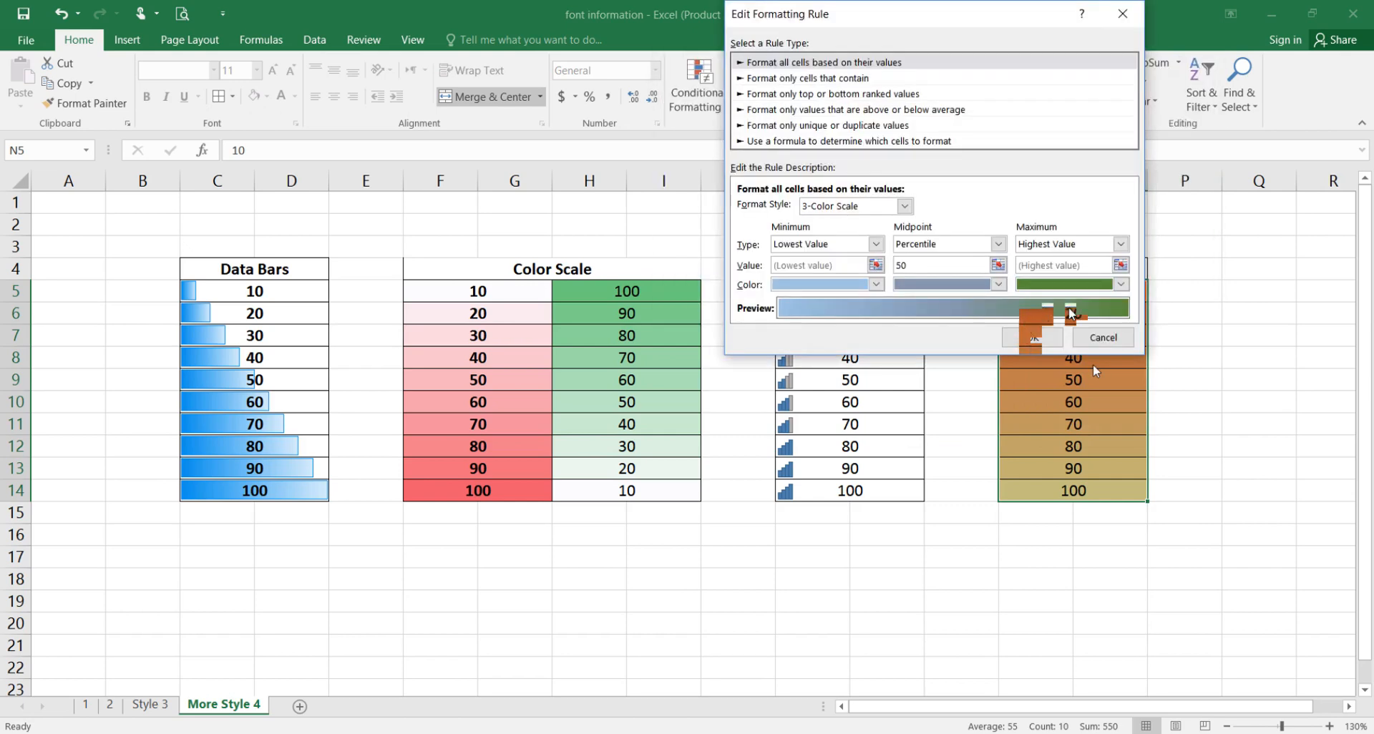
click(1033, 292)
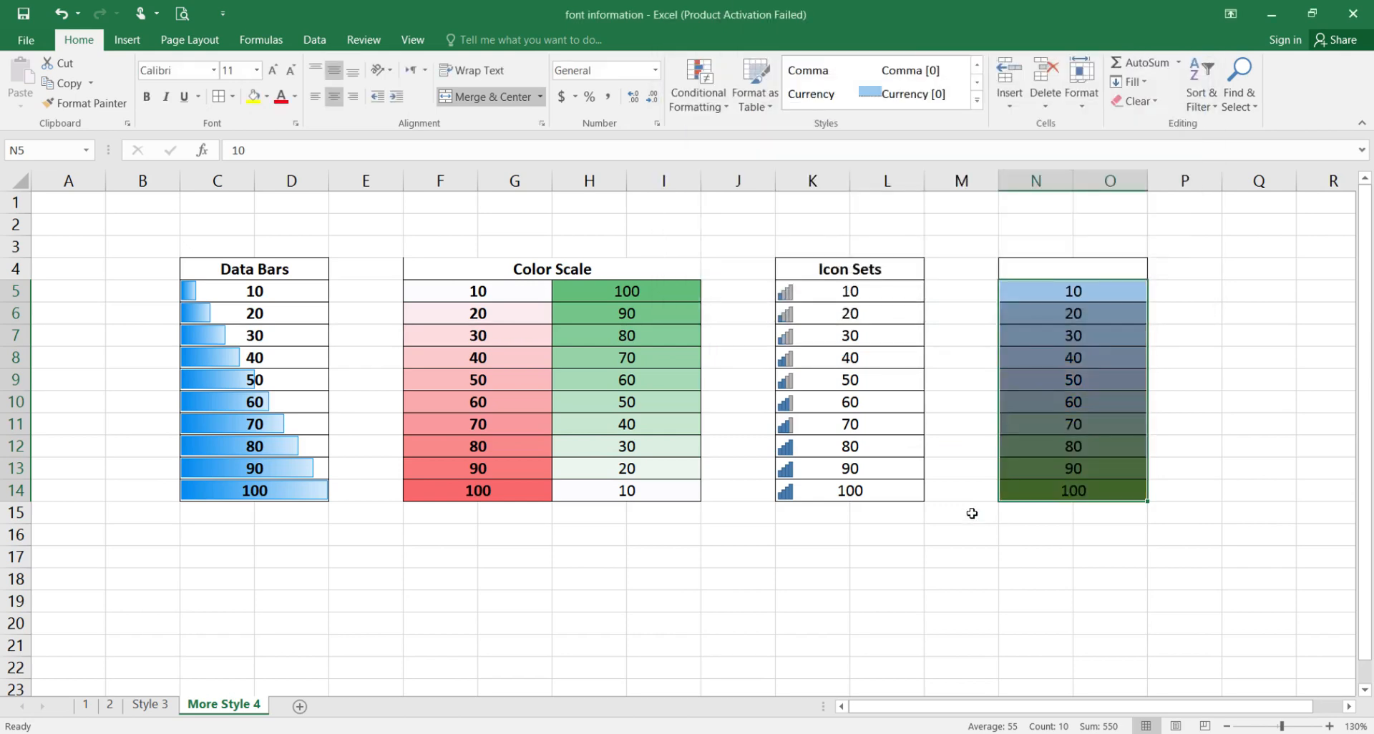
click(972, 511)
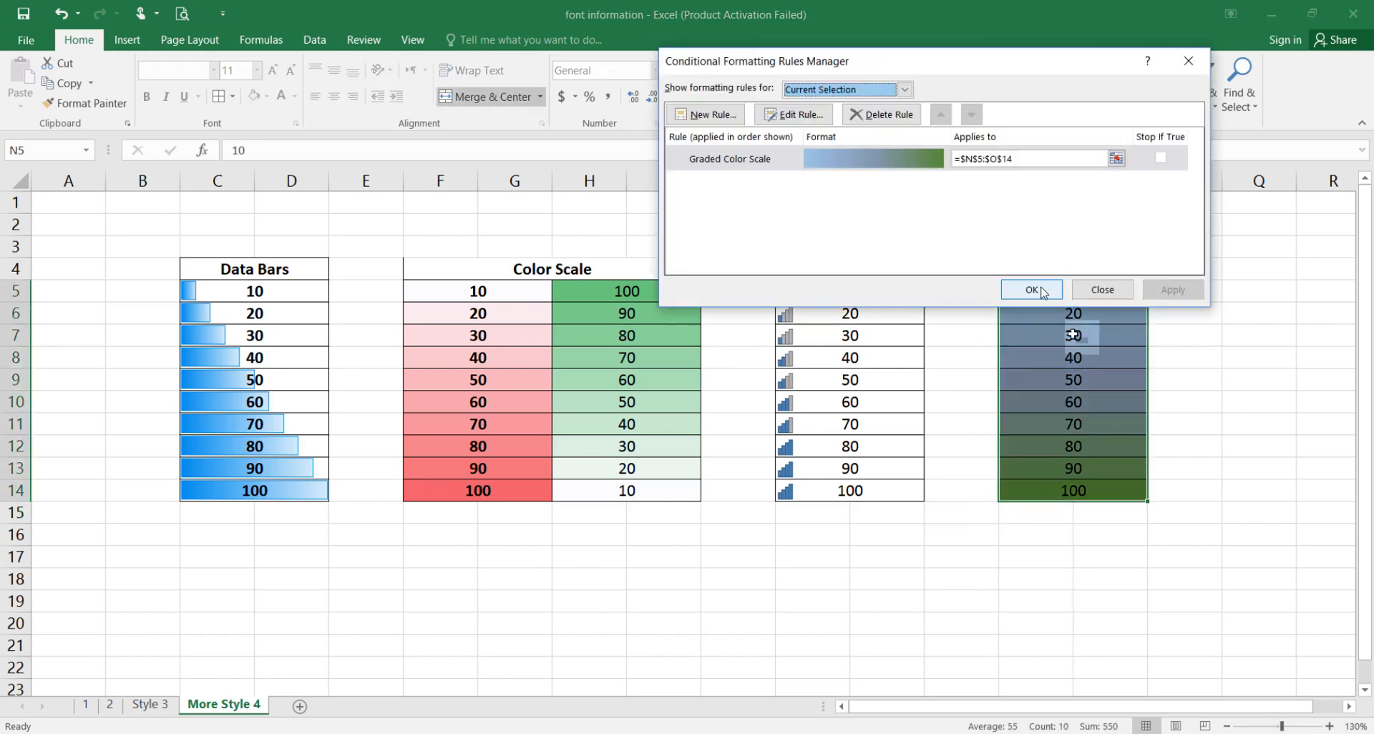
click(1035, 292)
click(972, 511)
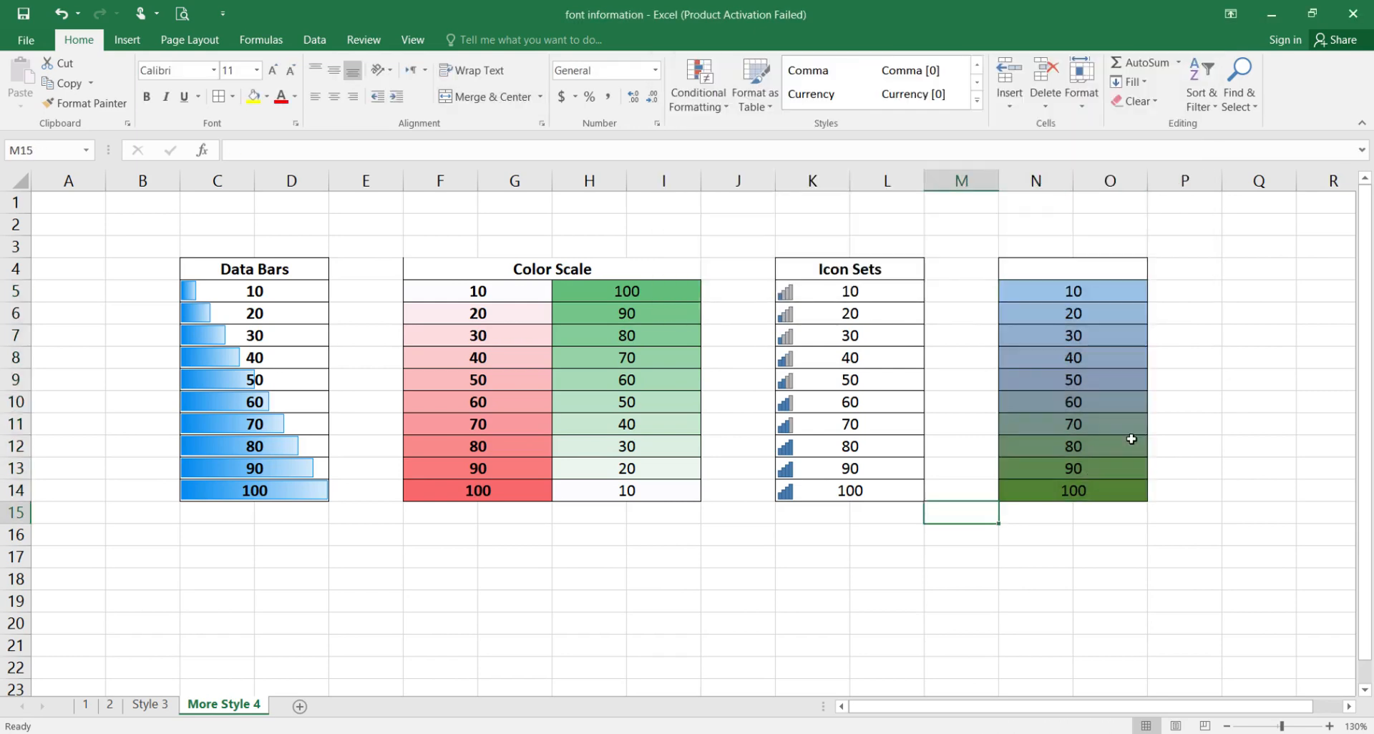
- Select N5:O14 and open the conditional formatting options for these cells
drag(1074, 292, 1073, 493)
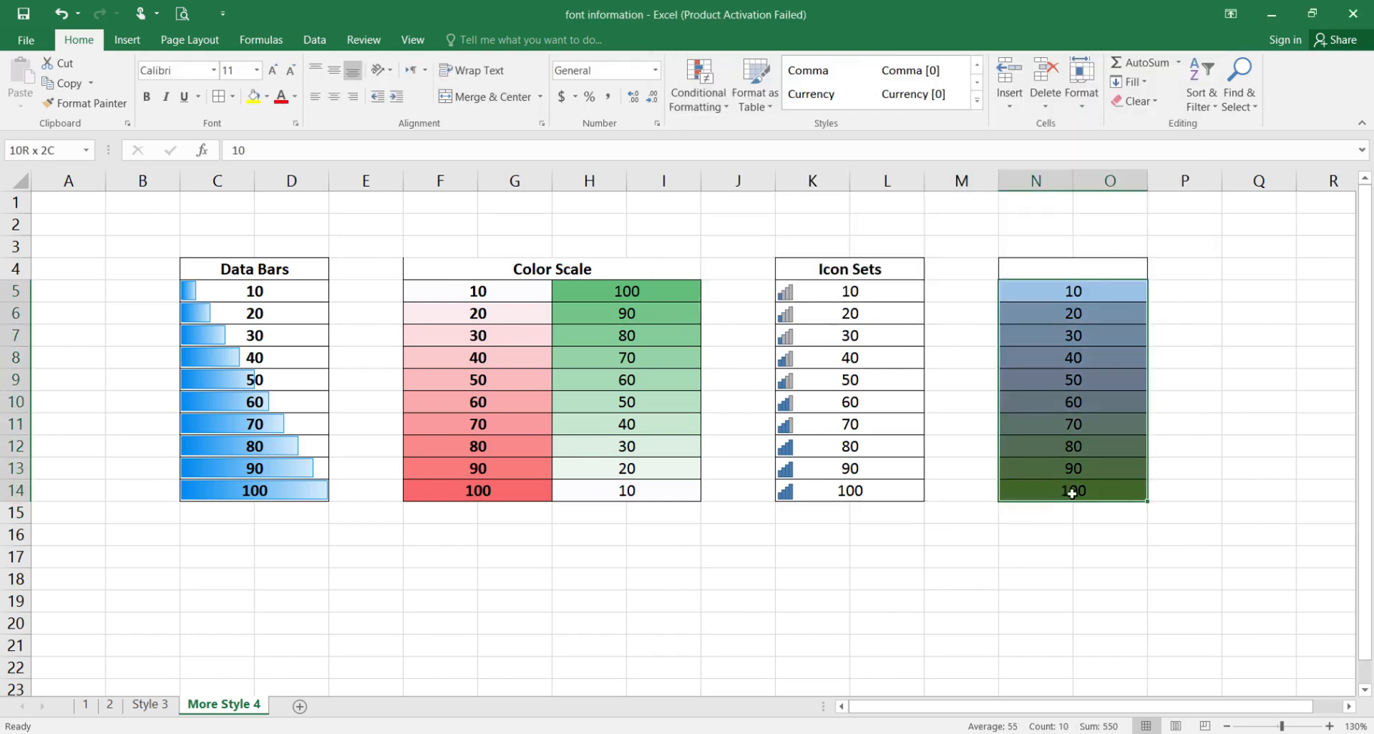
click(699, 93)
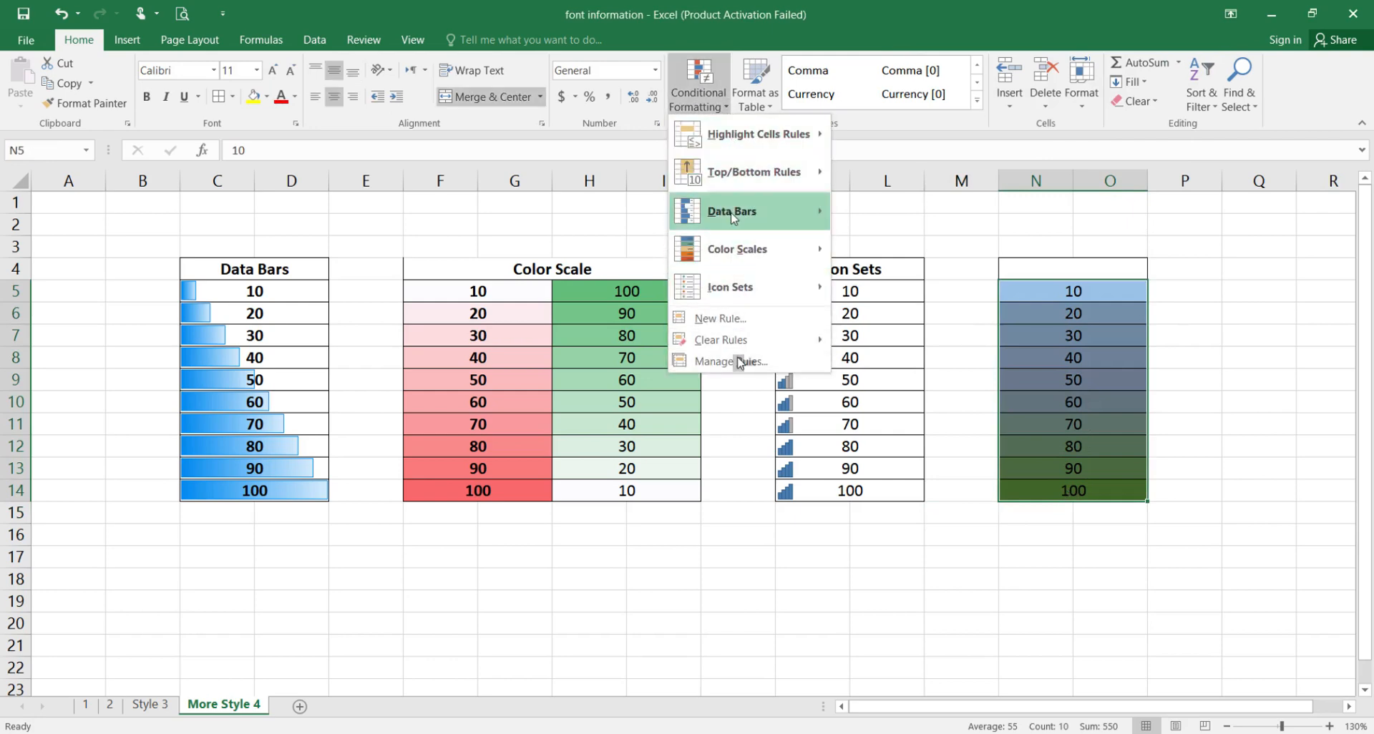